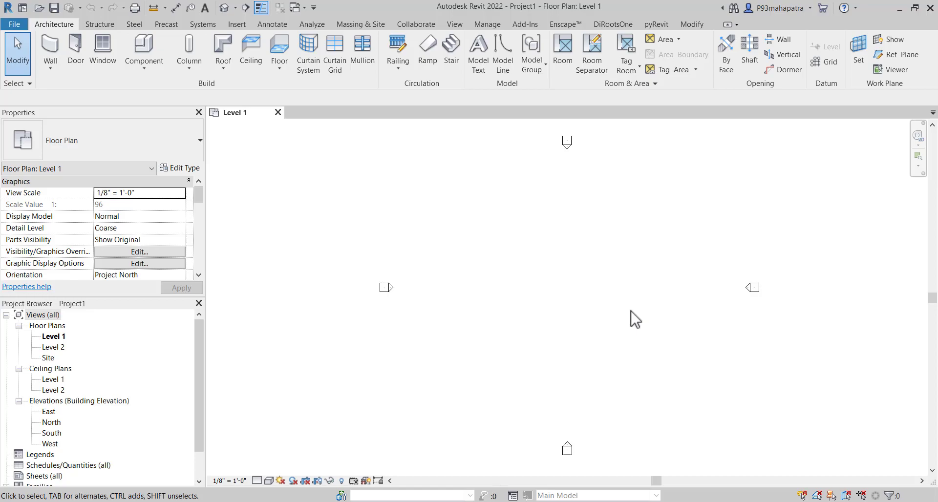
In the Visibility/Graphic Overrides of the Level 1 floor plan, limit the category filter to Architecture and accept
scroll(413, 338, "down", 1)
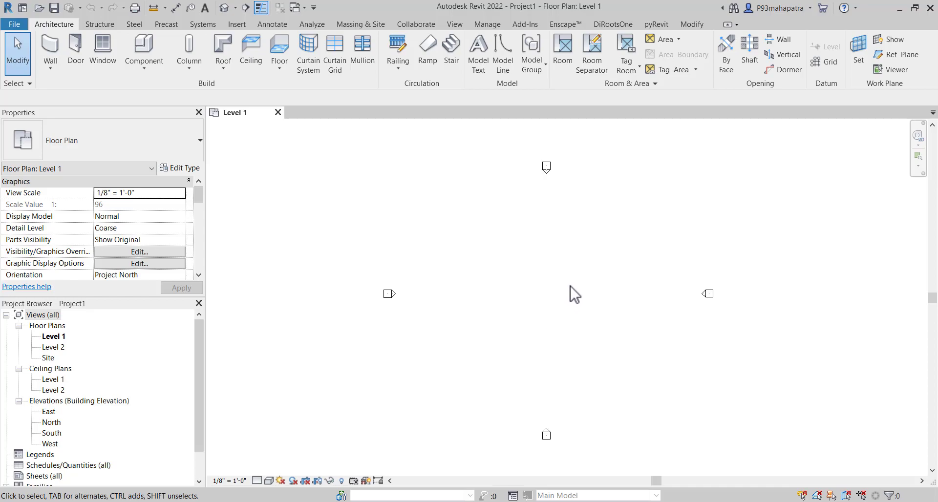
key("v")
key("g")
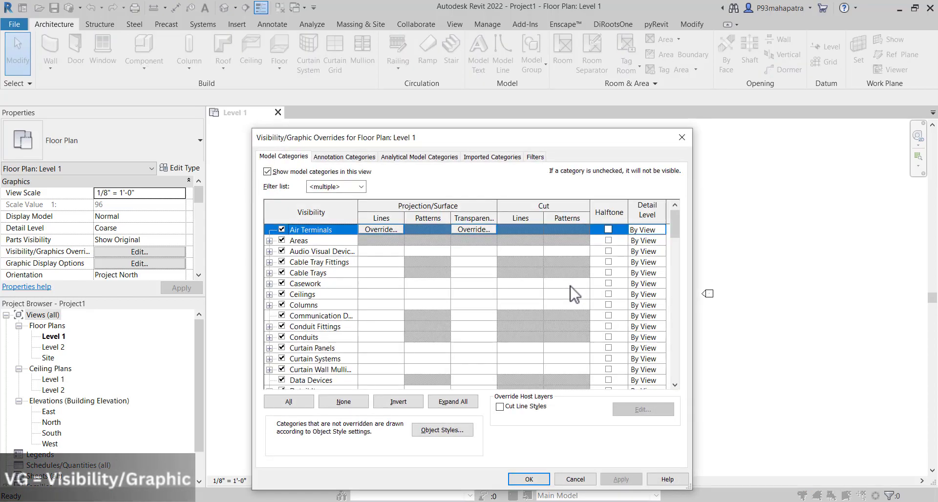
left_click_drag(352, 138, 386, 116)
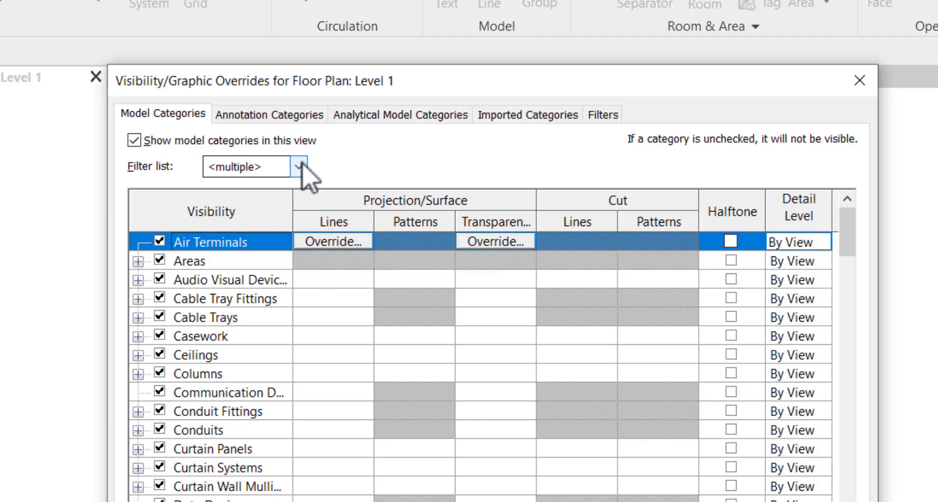
left_click(299, 166)
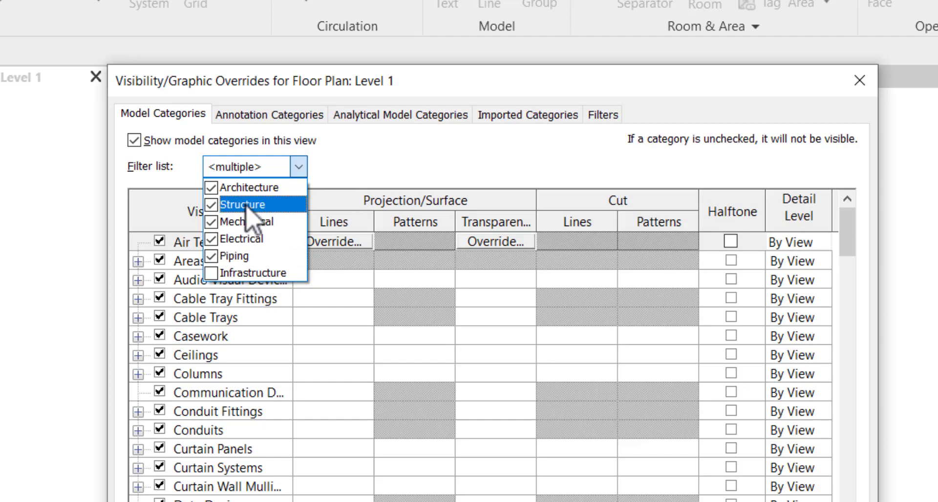
left_click(212, 205)
left_click(212, 222)
left_click(212, 239)
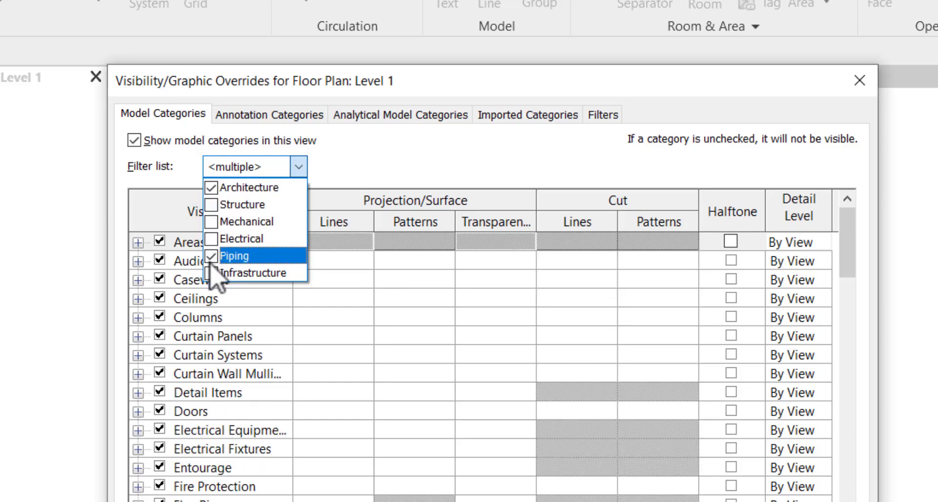
left_click(211, 256)
left_click(374, 169)
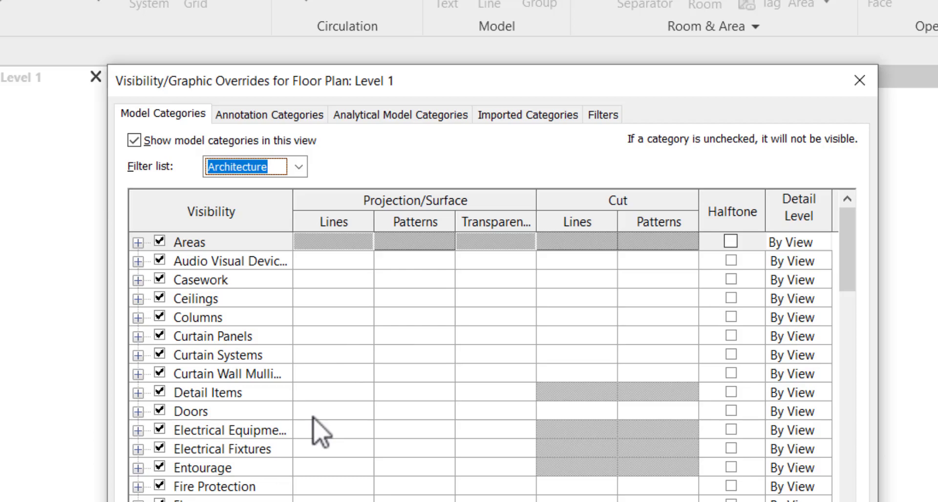
scroll(186, 430, "down", 1)
scroll(191, 445, "down", 1)
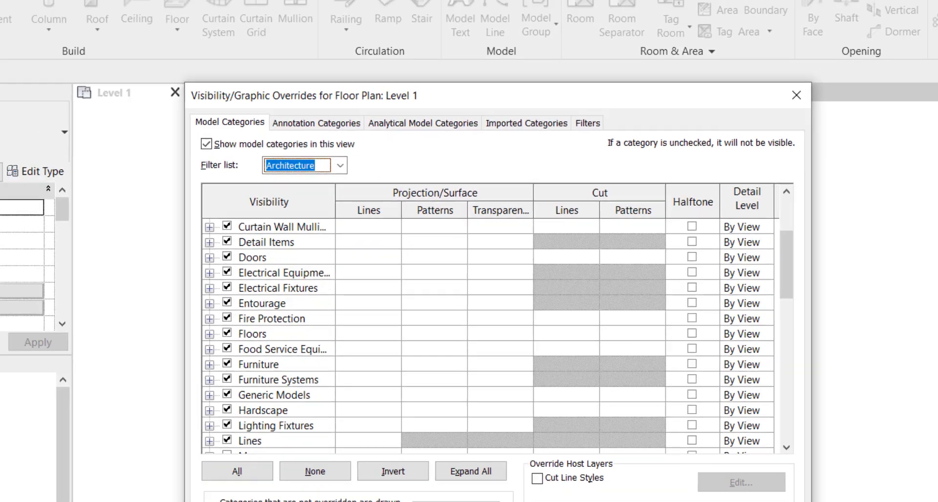
left_click(610, 458)
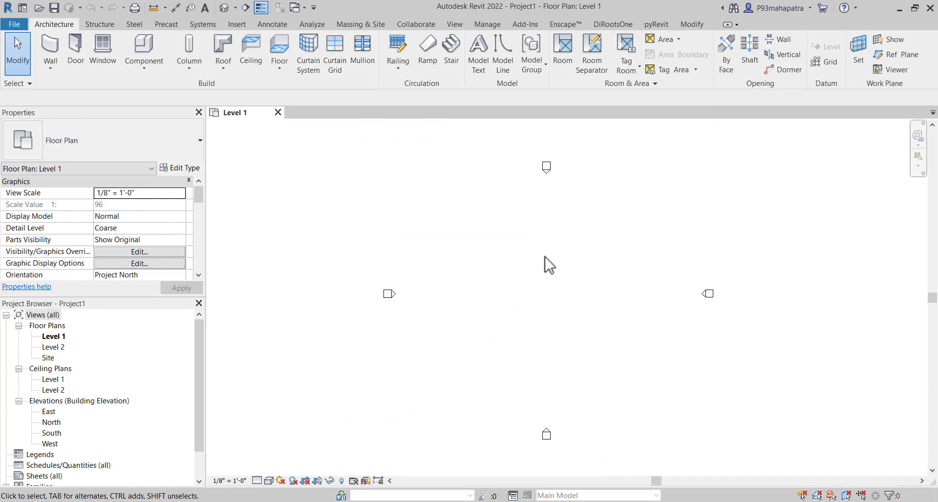
Draw a horizontal Generic - 8" wall about 16' long between the elevation markers on Level 1
key("w")
key("a")
left_click(495, 298)
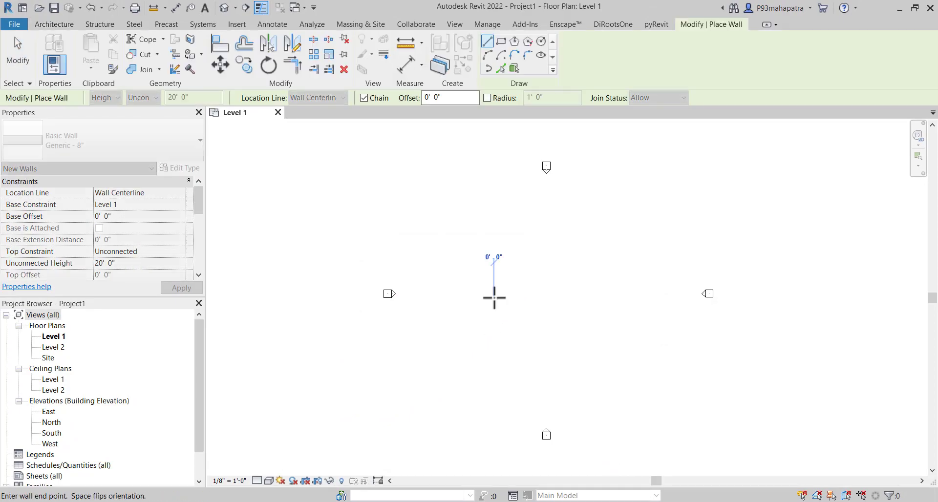
left_click(525, 296)
key("Escape")
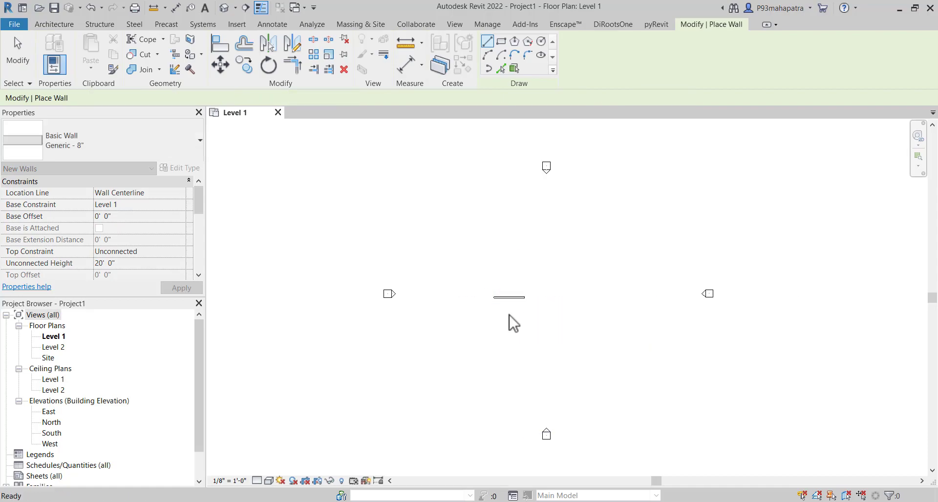
key("Escape")
Place a horizontal W12X26 structural beam about 15'-6" long below the wall and parallel to it
scroll(509, 315, "up", 3)
mouse_move(509, 315)
middle_mouse_down()
mouse_move(519, 362)
mouse_move(476, 375)
middle_mouse_up()
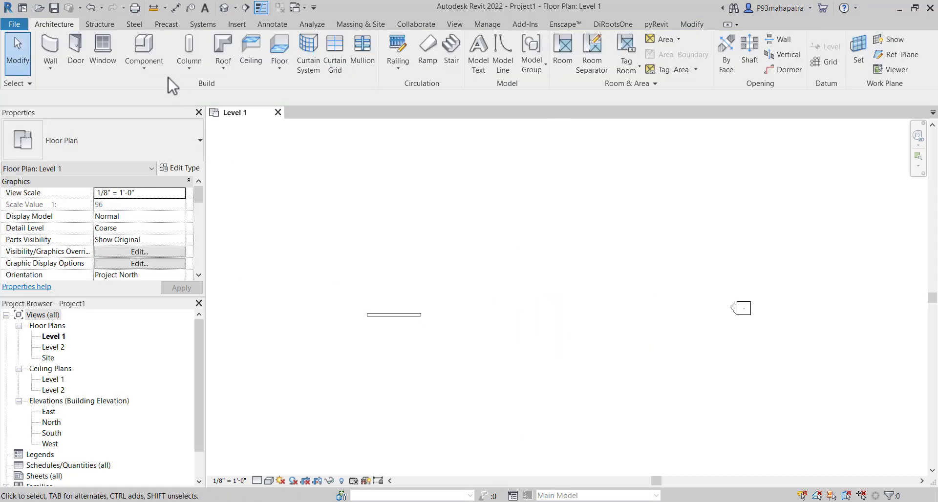
left_click(91, 25)
left_click(54, 57)
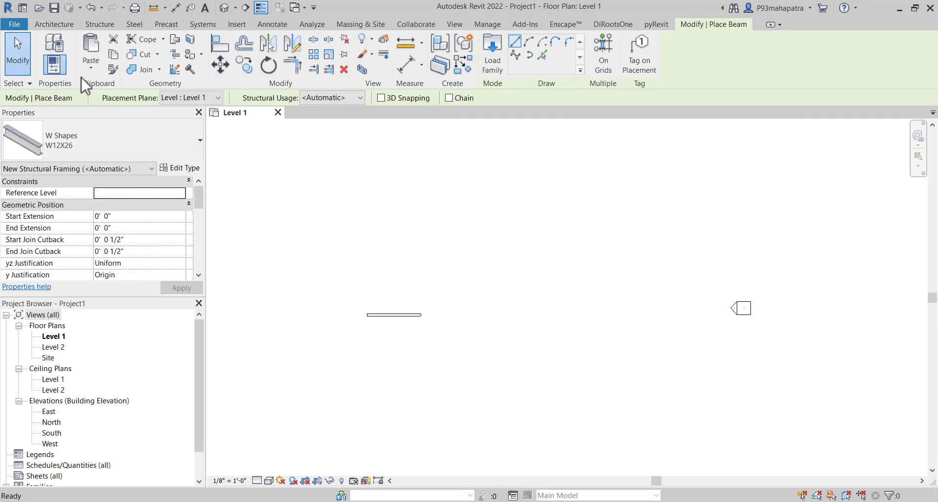
left_click(367, 338)
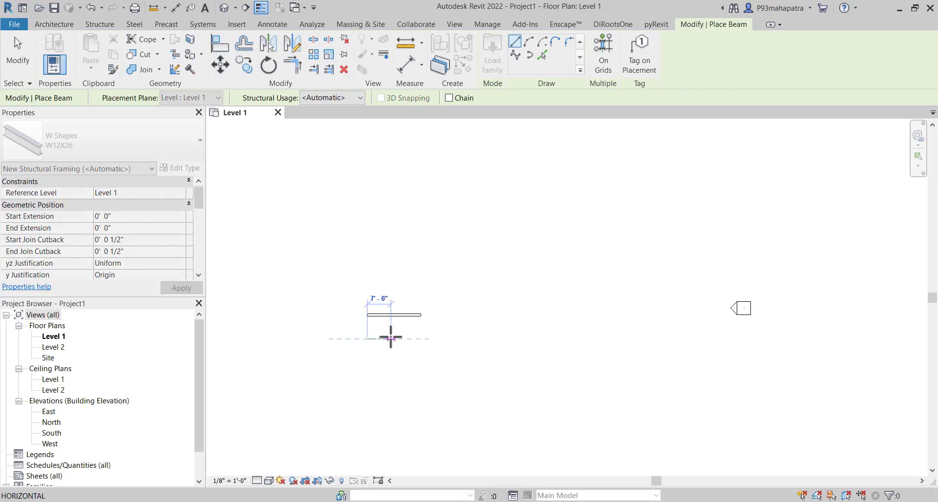
left_click(421, 338)
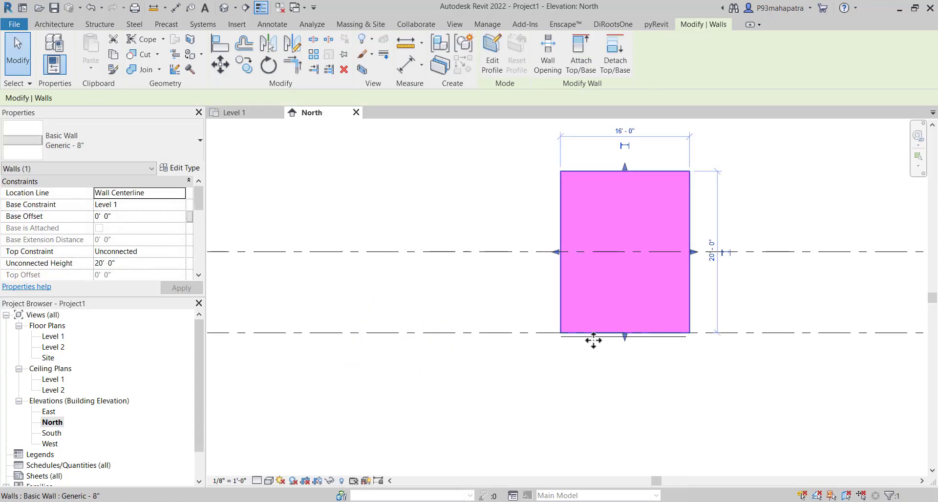
In the North elevation, set the beam's start and end level offsets to 6' 0"
left_click(594, 341)
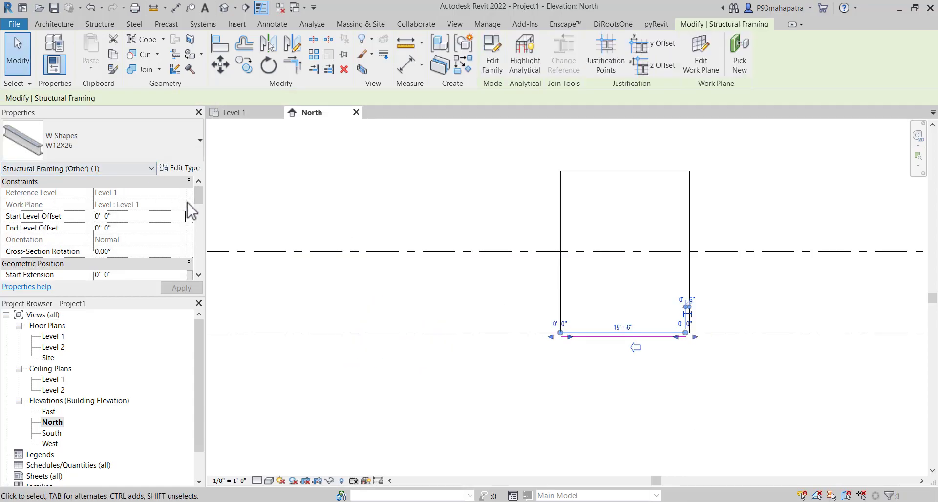
left_click(164, 216)
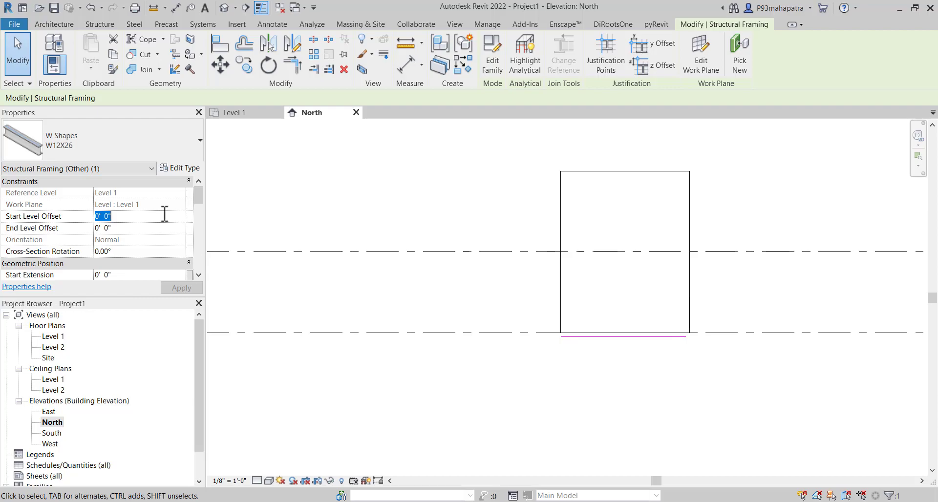
type("6")
left_click(151, 228)
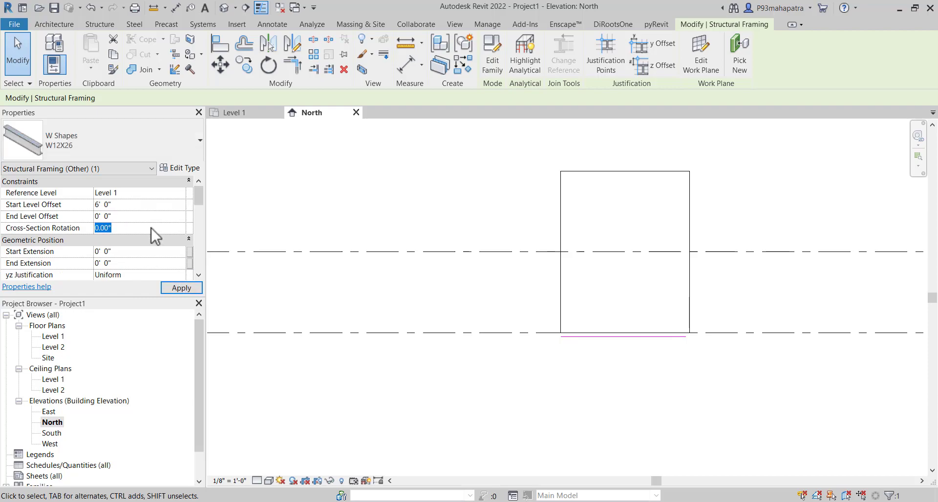
left_click(133, 216)
type("6")
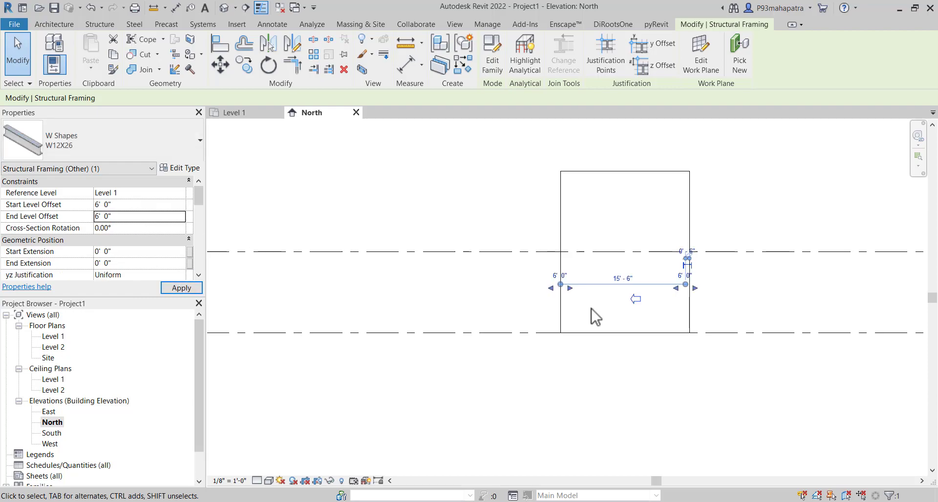
Return to the Level 1 floor plan and set its detail level to Fine and its visual style to Shaded
left_click(265, 114)
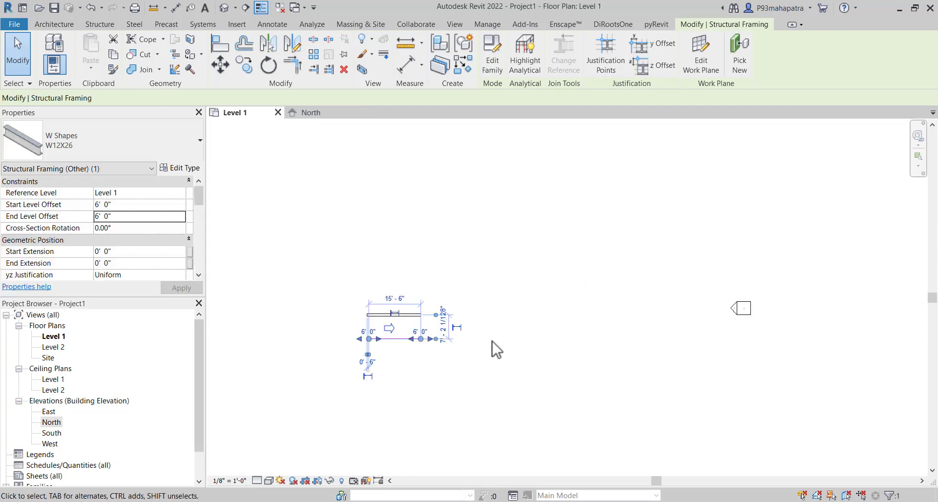
left_click(402, 377)
left_click(269, 481)
left_click(272, 468)
left_click(268, 480)
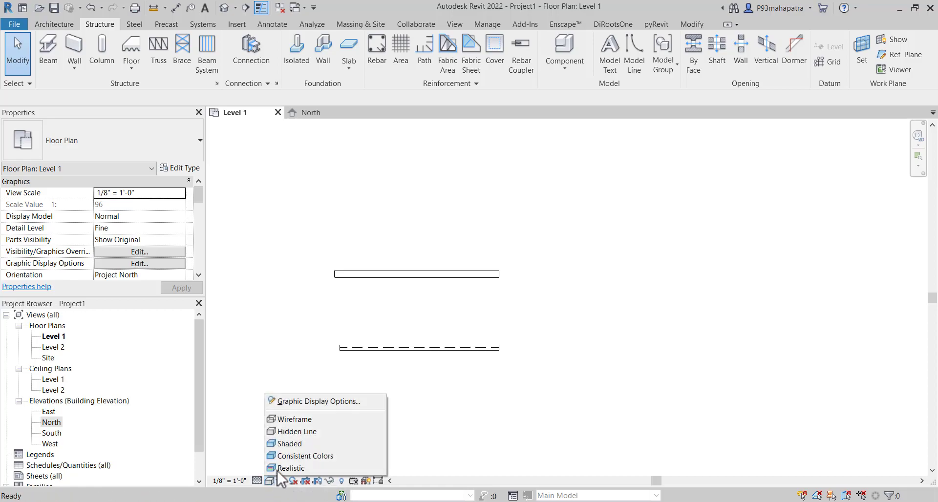
left_click(292, 442)
Stretch the beam's left end to line up with the wall's left end, making it 16' long
scroll(348, 351, "up", 3)
left_click(339, 348)
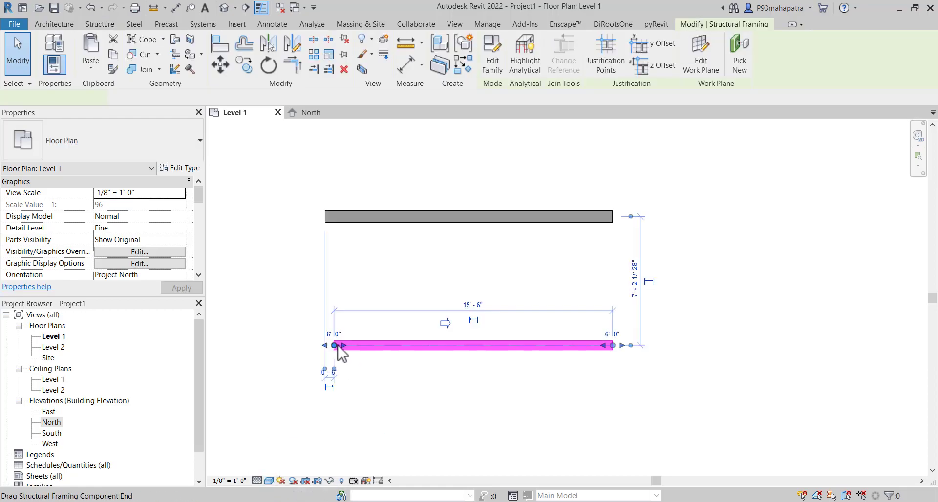
left_click_drag(335, 347, 325, 346)
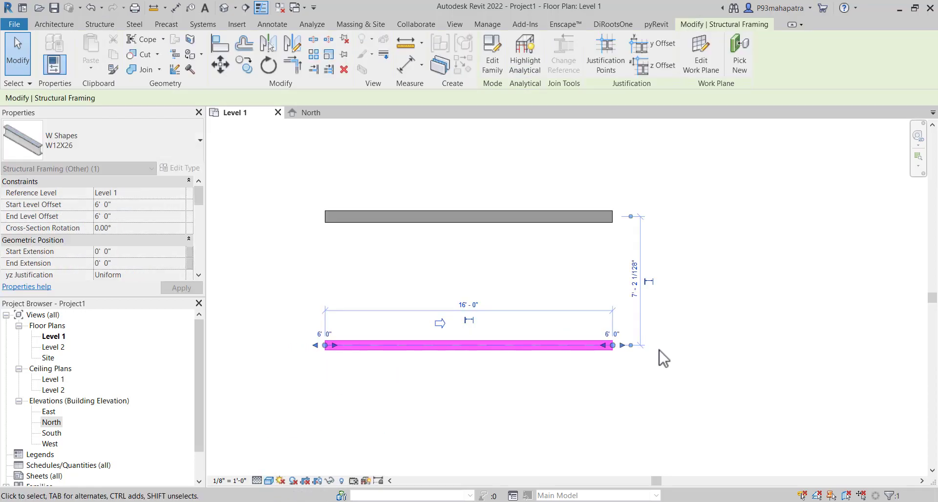
left_click(675, 313)
scroll(674, 316, "down", 2)
left_click(581, 277)
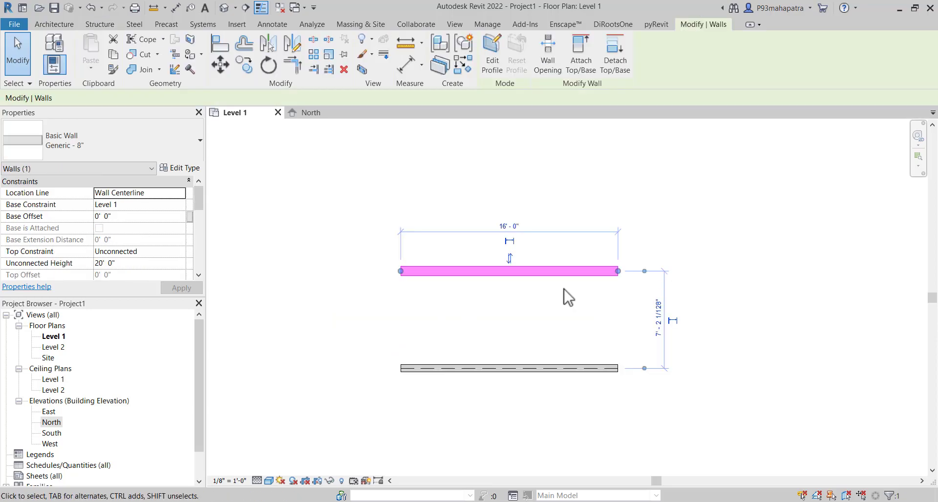
left_click(493, 368)
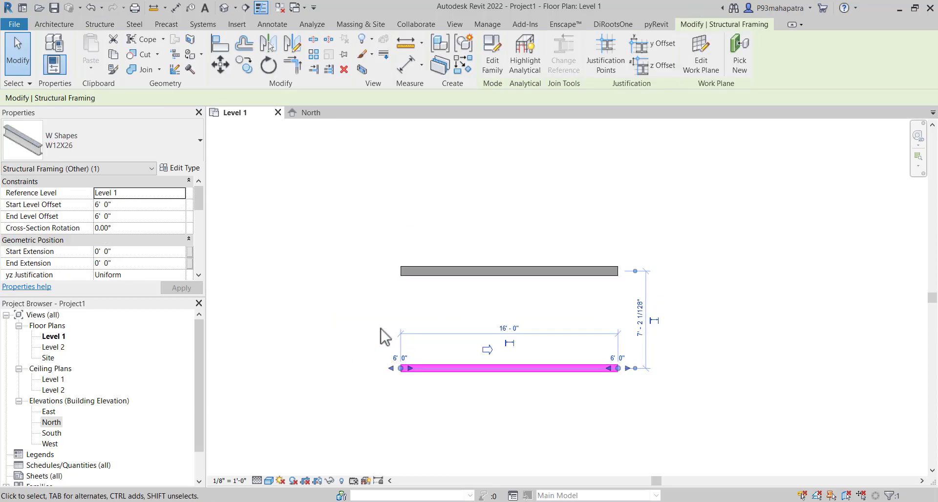
left_click(328, 331)
key("v")
key("v")
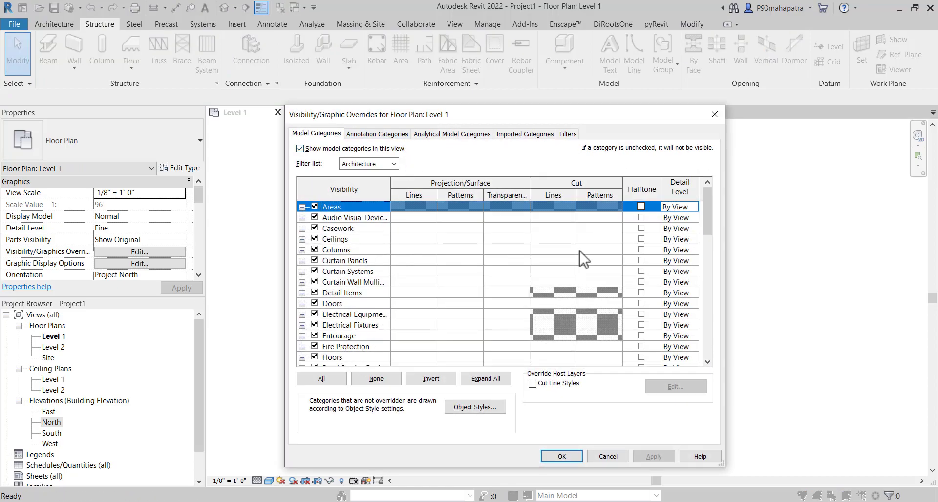
key("Escape")
Hide the Structural Framing category in the Level 1 plan's Visibility/Graphic Overrides and apply the change
middle_click_drag(651, 297, 539, 297)
key("v")
key("v")
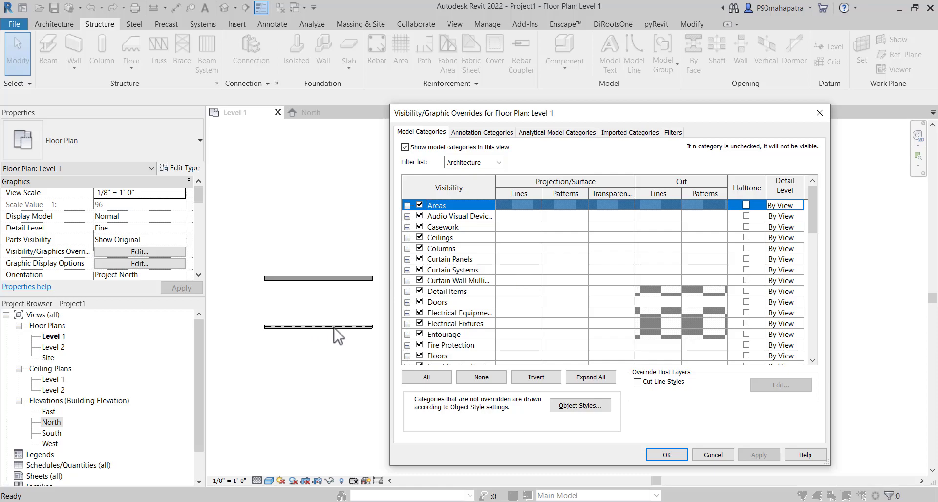
key("s")
scroll(467, 294, "down", 3)
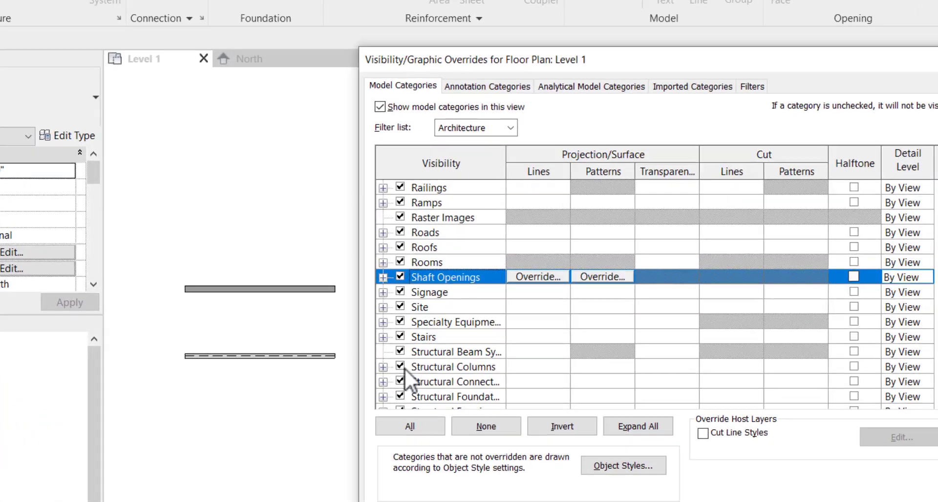
scroll(429, 342, "down", 1)
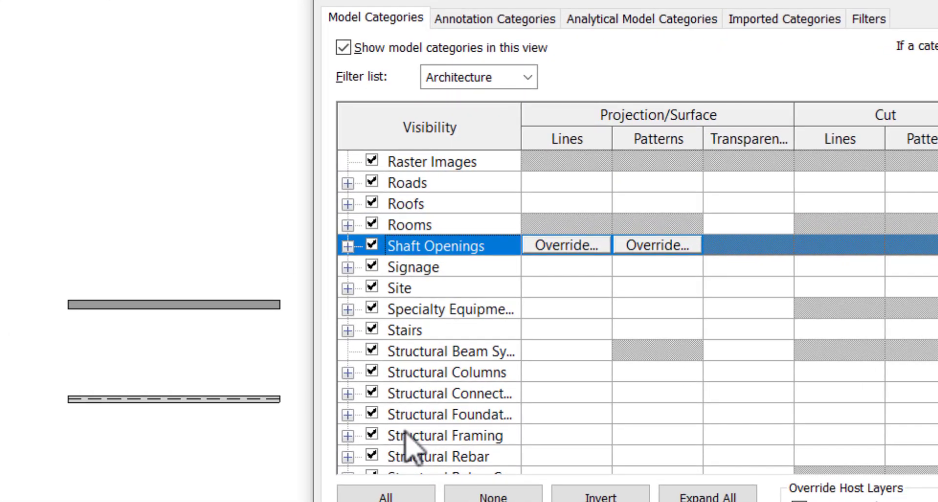
scroll(457, 408, "down", 1)
scroll(493, 419, "down", 2)
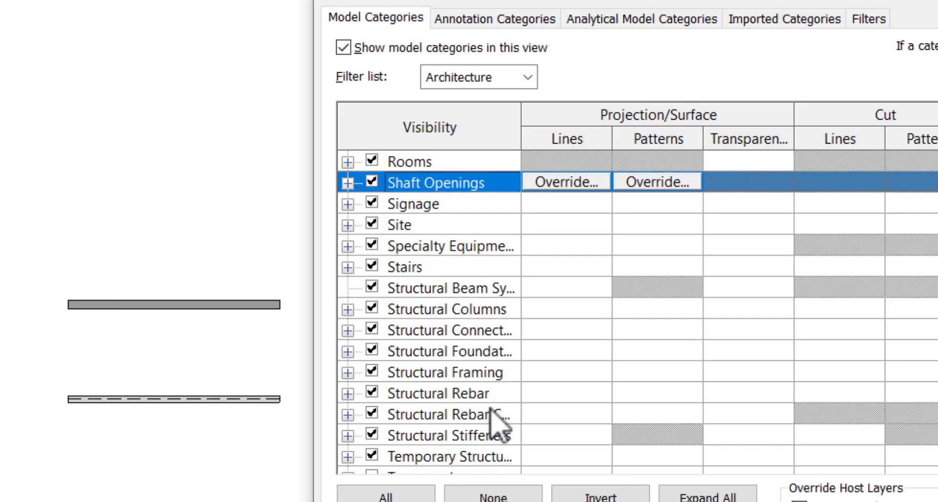
scroll(440, 372, "down", 1)
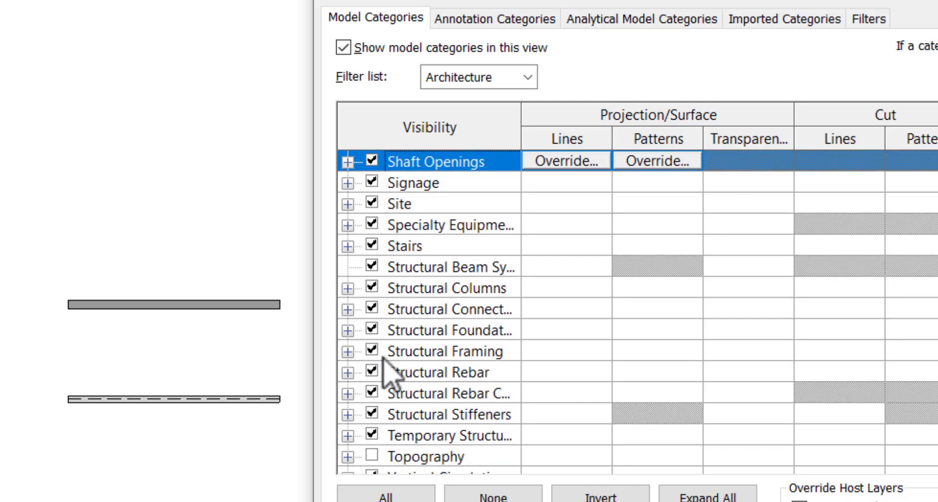
left_click(373, 352)
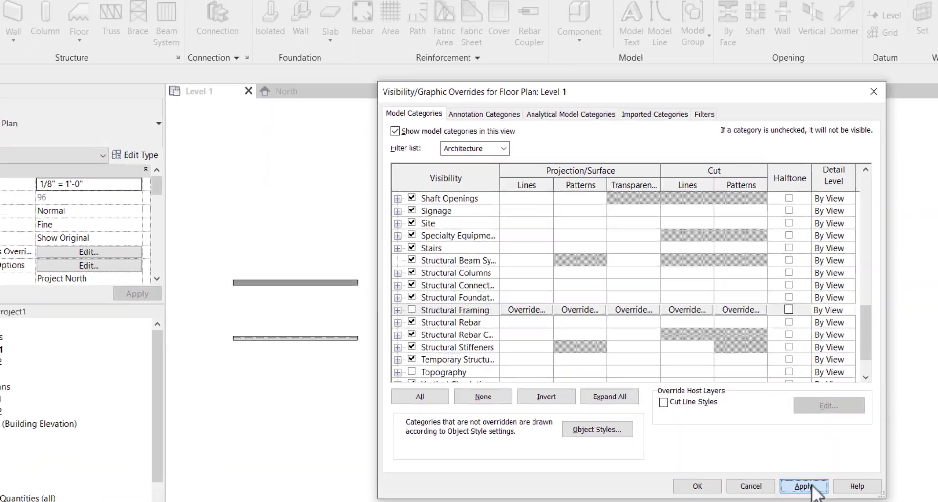
left_click(811, 487)
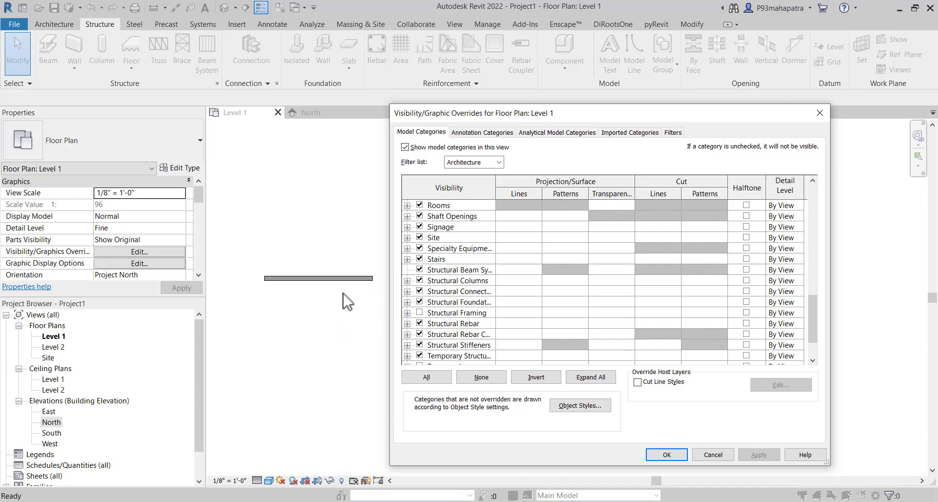
Hide the Walls category in the Level 1 plan as well and apply the change
left_click(486, 313)
key("w")
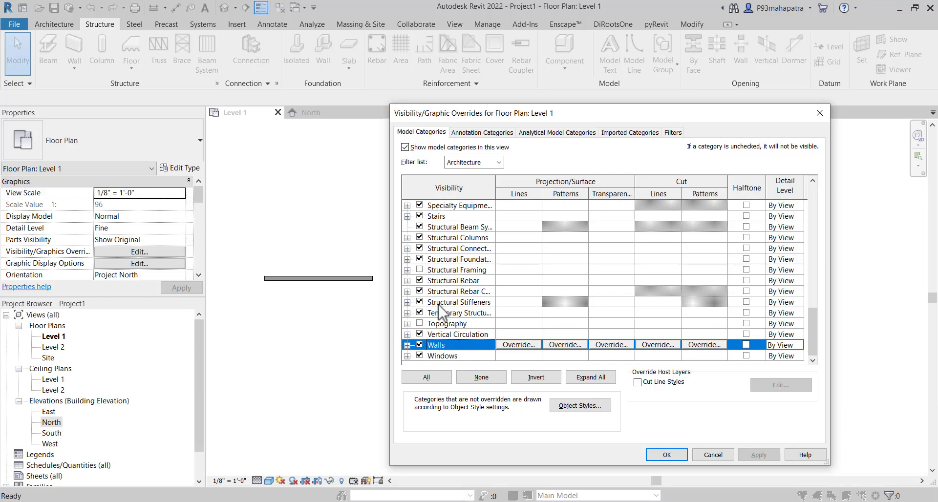
left_click(420, 345)
left_click(760, 456)
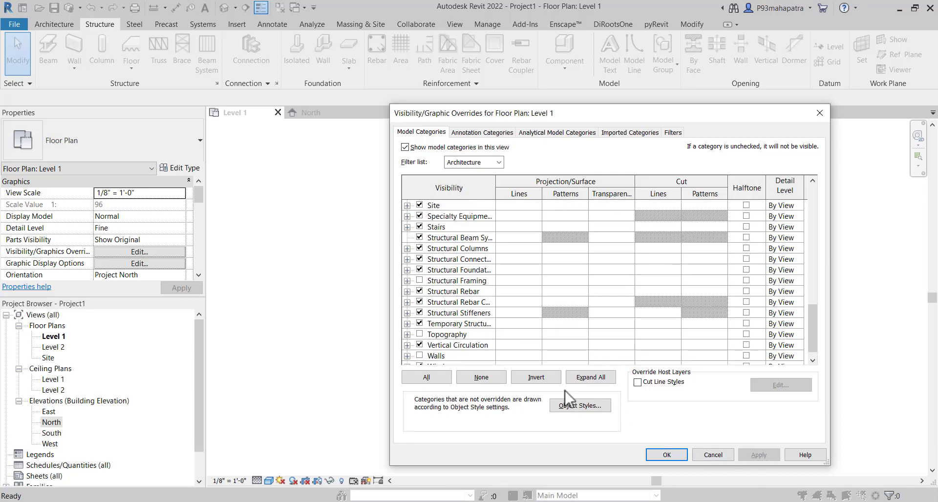
Turn the Walls and Structural Framing categories back on in the Level 1 plan's visibility overrides and apply the changes
left_click(420, 356)
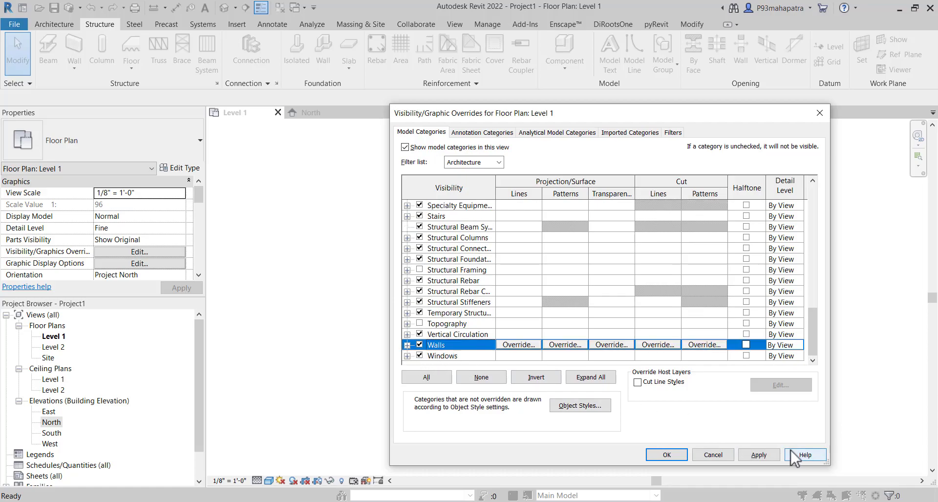
left_click(758, 455)
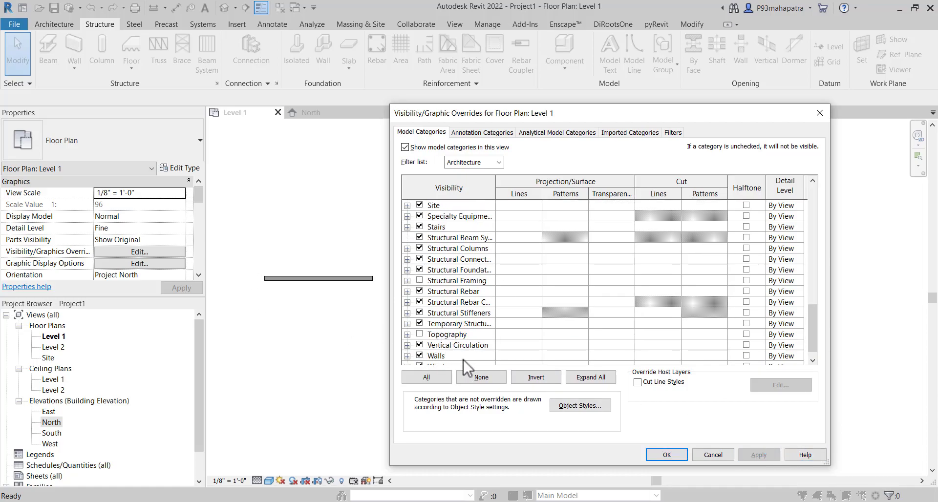
left_click(530, 336)
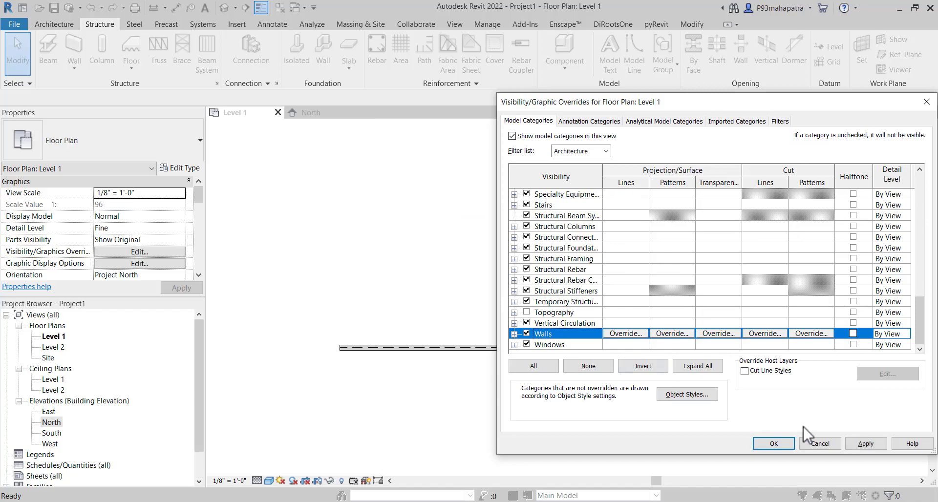
left_click(854, 445)
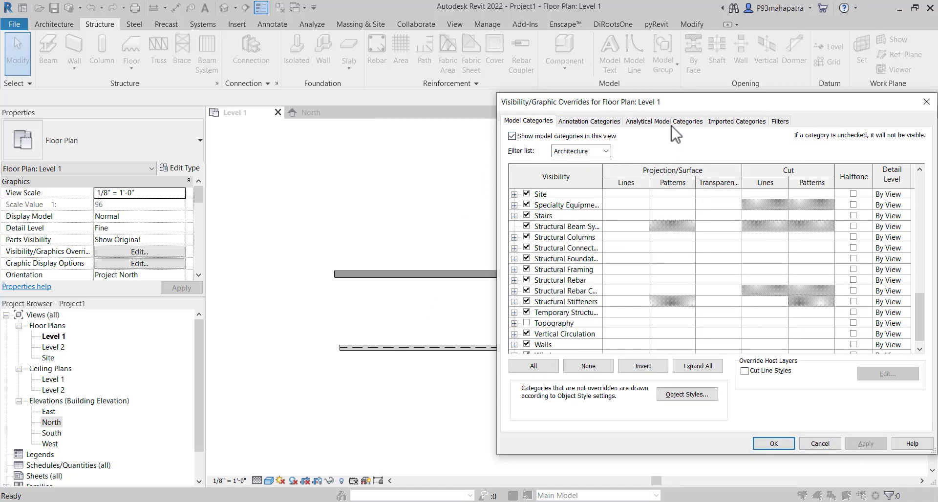
Add Structure, Mechanical, Electrical and Piping to the model category filter list alongside Architecture, and accept the Level 1 overrides
left_click_drag(672, 104, 660, 101)
left_click(585, 149)
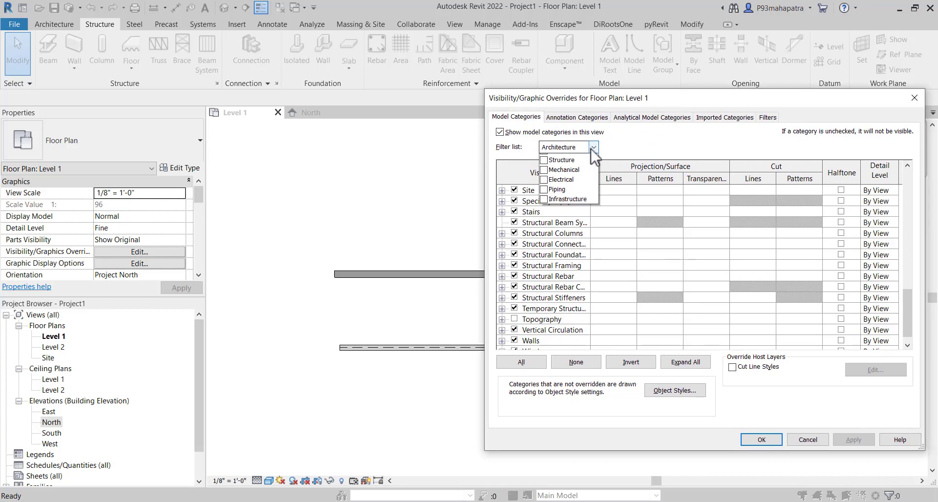
left_click(577, 168)
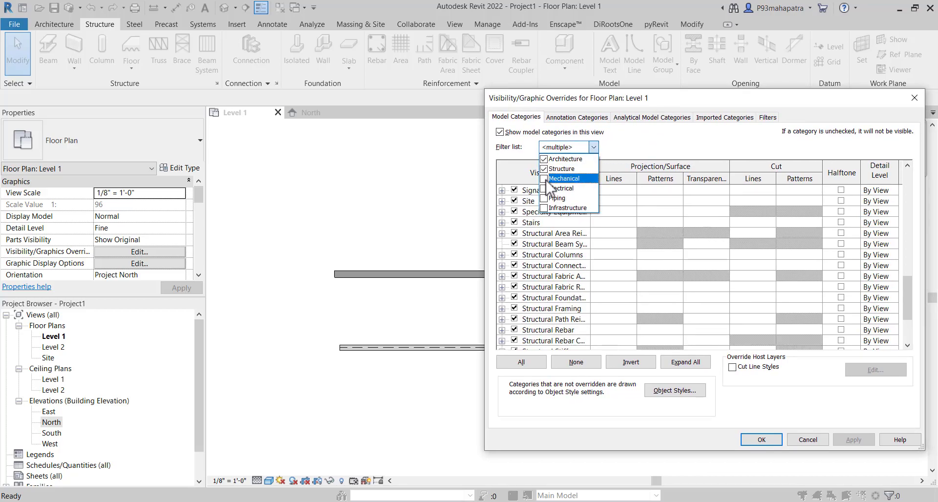
left_click(547, 179)
left_click(545, 188)
left_click(544, 198)
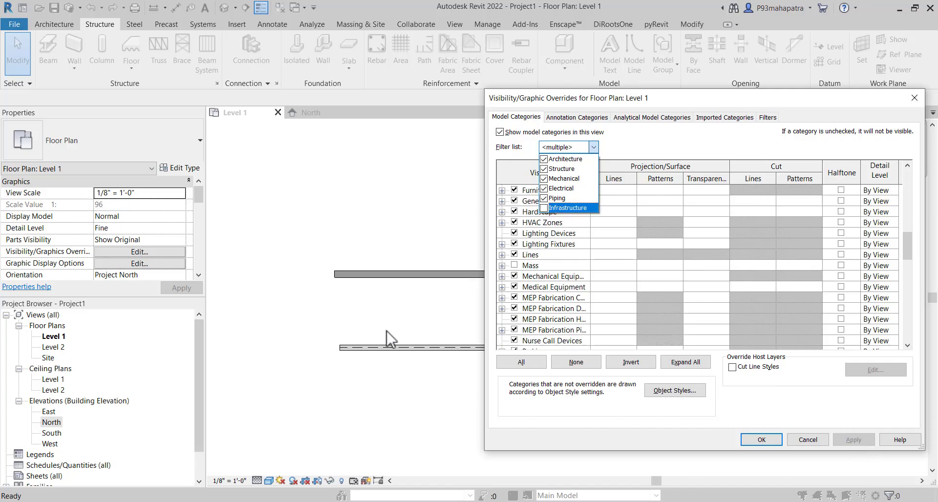
left_click(528, 309)
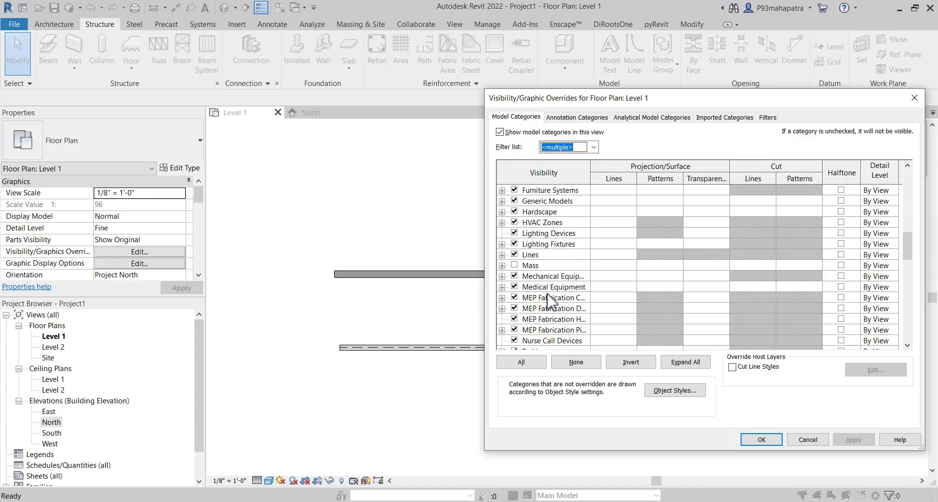
left_click(751, 441)
Open the Site floor plan and remove the two overlapping base and survey point symbols from the view
double_click(49, 358)
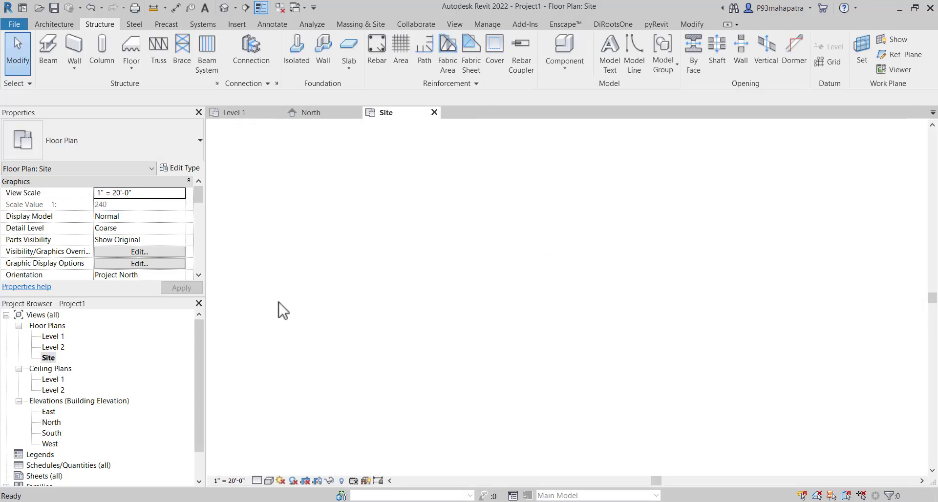
left_click(591, 301)
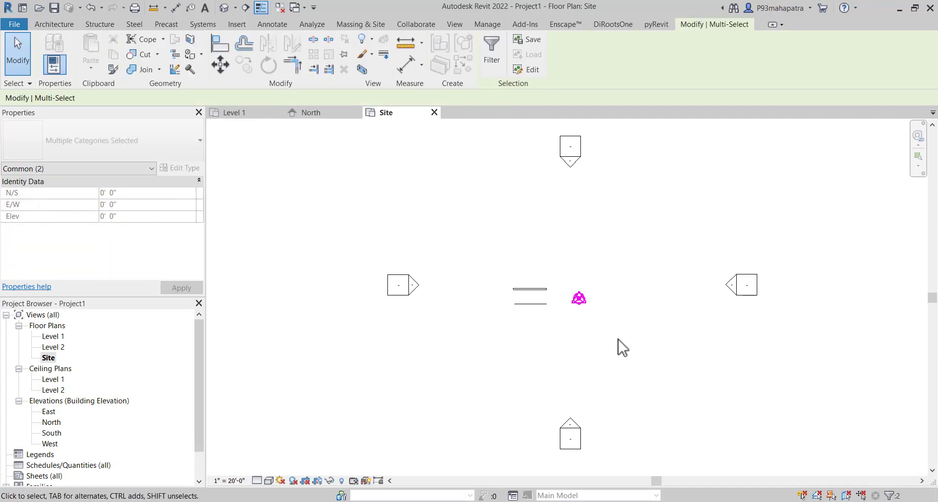
left_click(616, 336)
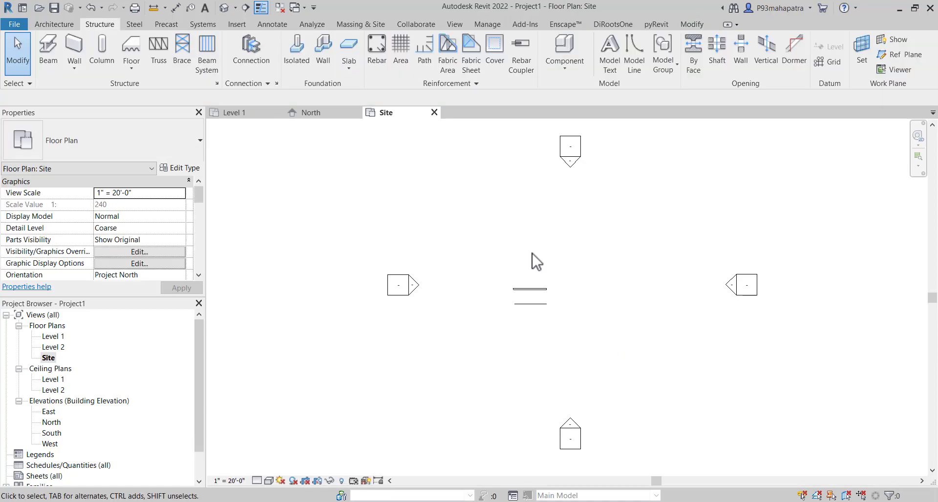
Create a toposurface from four corner points surrounding the wall and beam in the Site plan
left_click(359, 24)
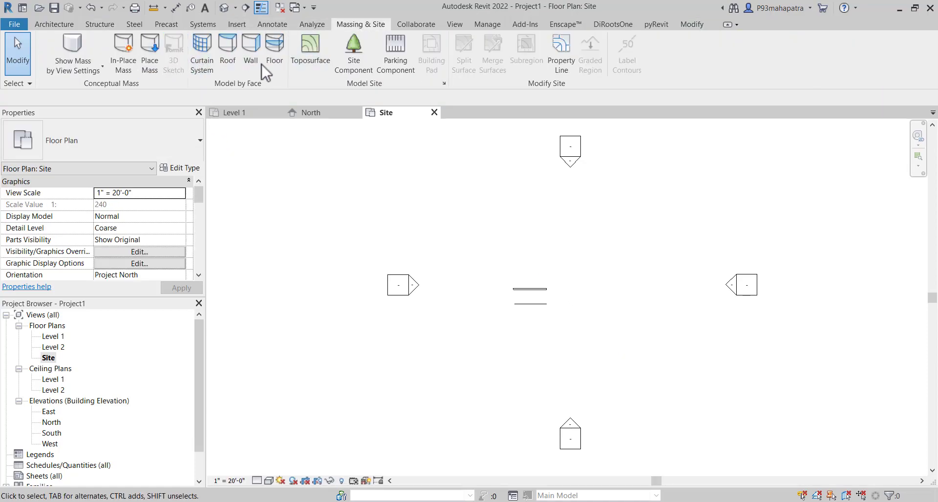
left_click(311, 59)
left_click(449, 230)
left_click(648, 234)
left_click(450, 384)
left_click(494, 65)
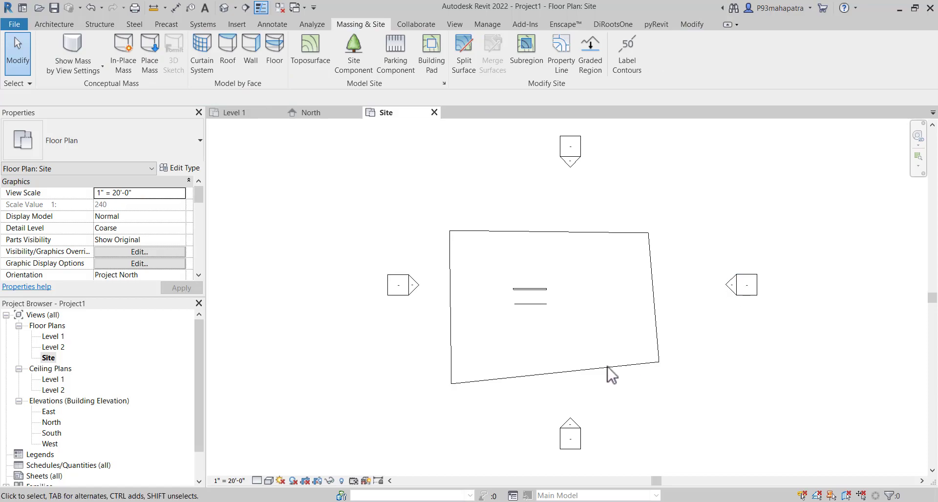
Set the Site plan's detail level to Fine and its visual style to Shaded
left_click(256, 481)
left_click(274, 472)
left_click(269, 481)
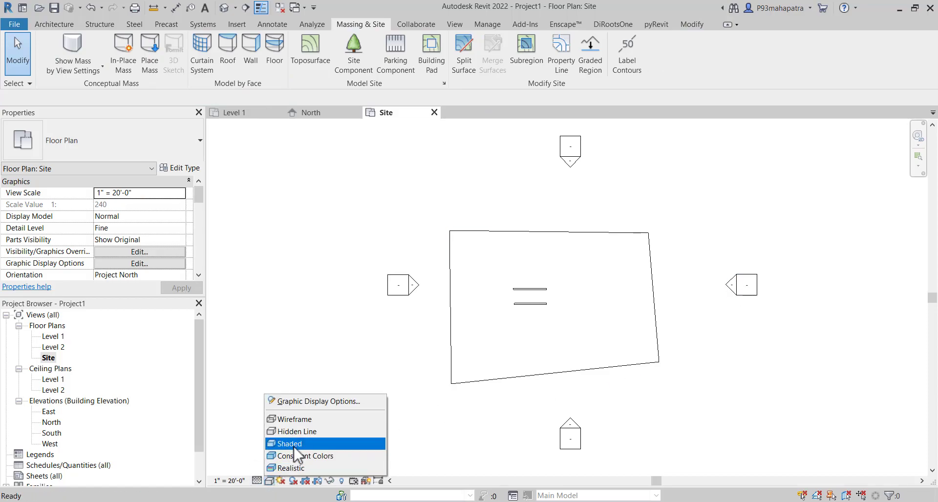
left_click(289, 444)
Hide the Topography category in the Site plan's Visibility/Graphic Overrides, then apply and accept the change
key("v")
key("v")
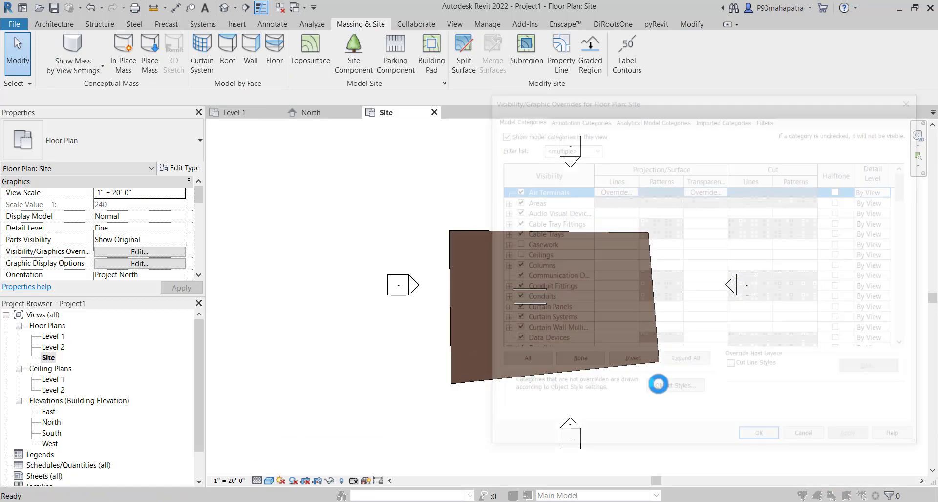
left_click_drag(655, 105, 175, 116)
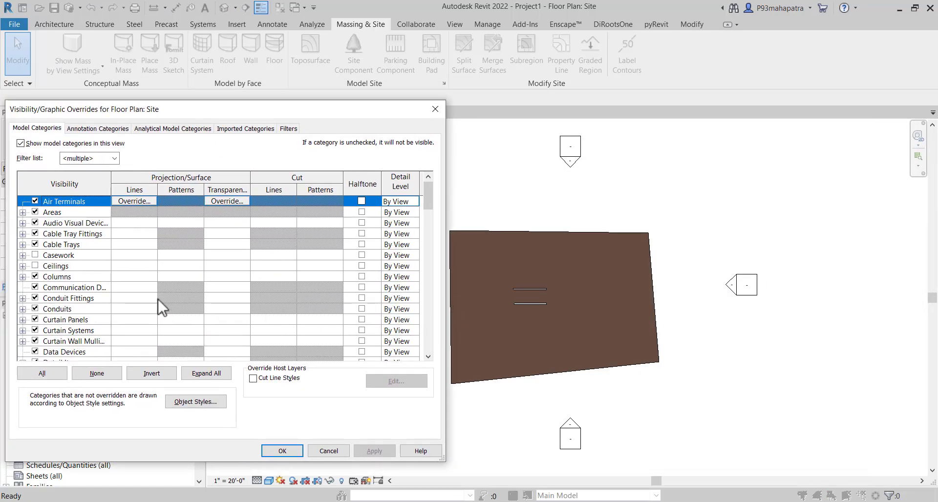
key("t")
scroll(90, 323, "down", 3)
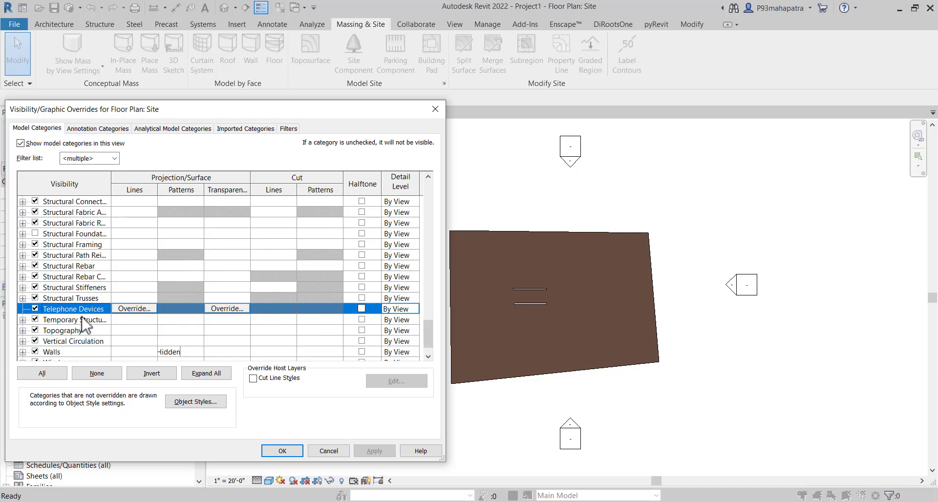
left_click(34, 331)
left_click(379, 451)
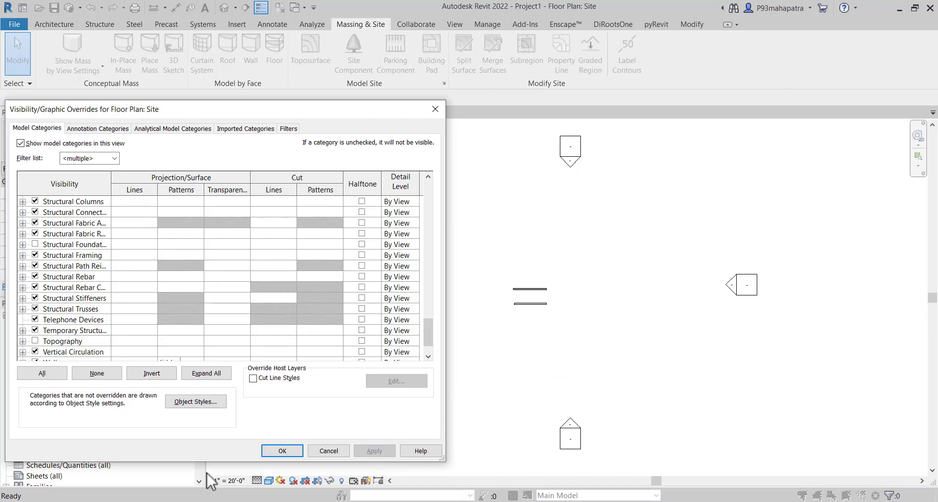
left_click(278, 452)
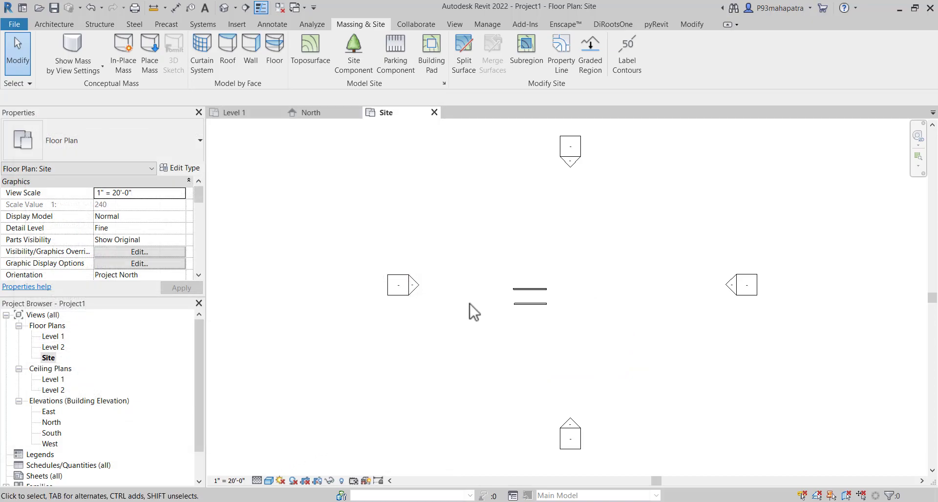
Turn the Topography category back on in the Site plan's Visibility/Graphic Overrides and accept the change
key("v")
key("v")
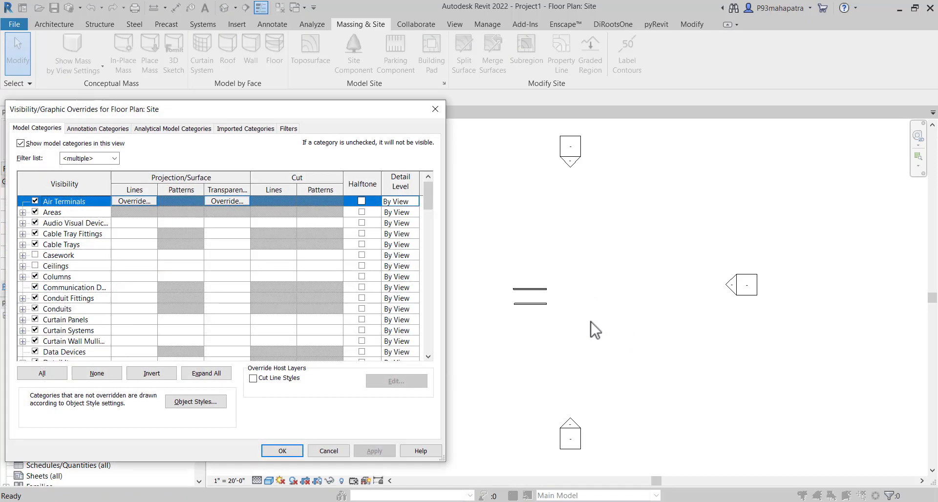
key("t")
scroll(56, 316, "down", 1)
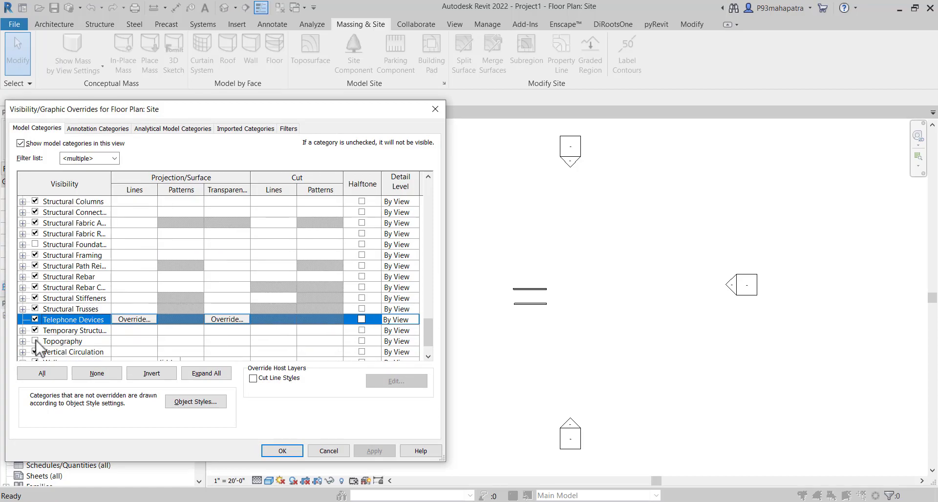
left_click(35, 341)
left_click(362, 451)
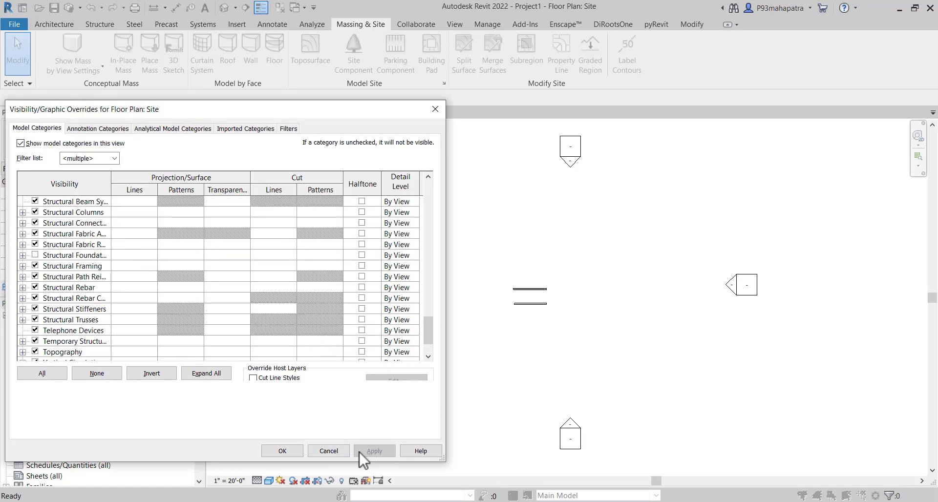
left_click(282, 451)
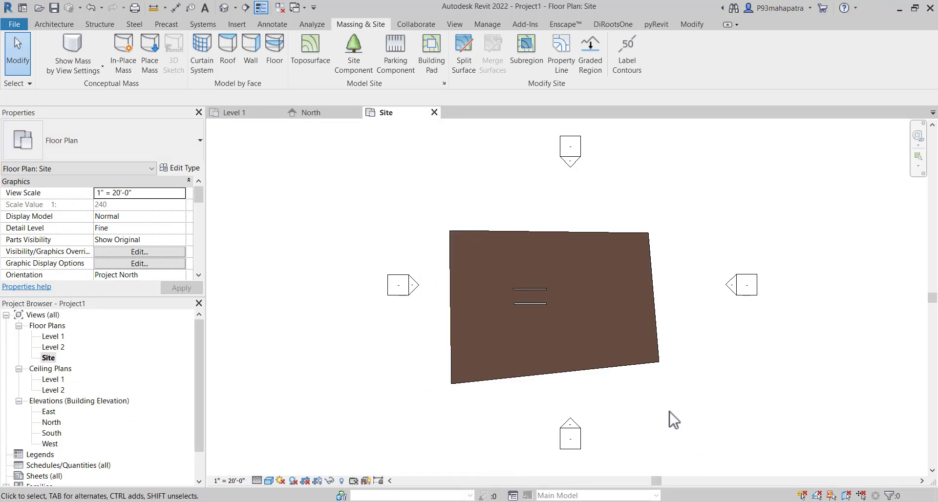
Examine the annotation categories in the Site plan's Visibility/Graphic Overrides and close the dialog without changes
key("v")
key("g")
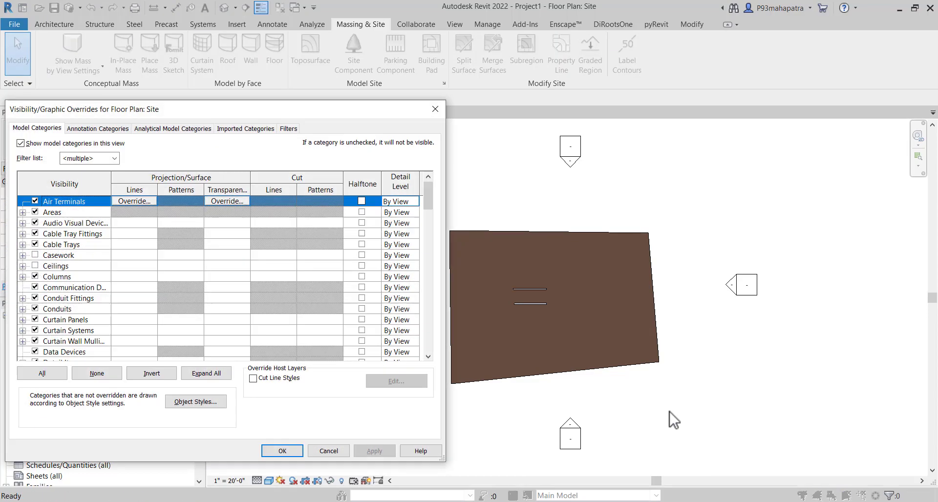
left_click_drag(284, 112, 554, 102)
left_click(370, 119)
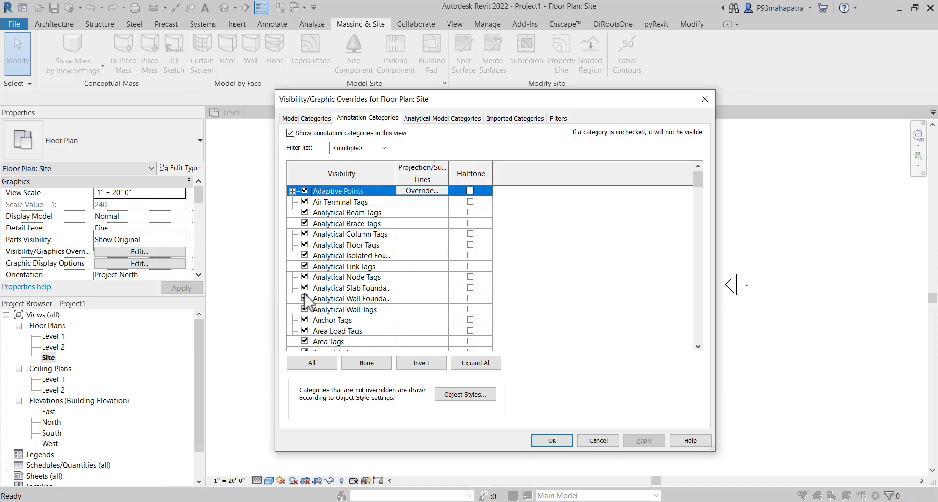
scroll(323, 302, "down", 3)
scroll(318, 307, "down", 2)
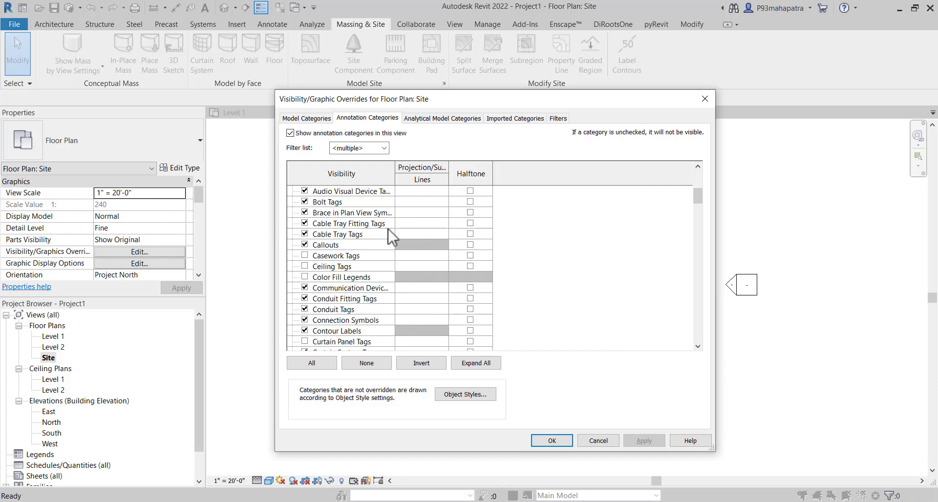
scroll(305, 284, "down", 2)
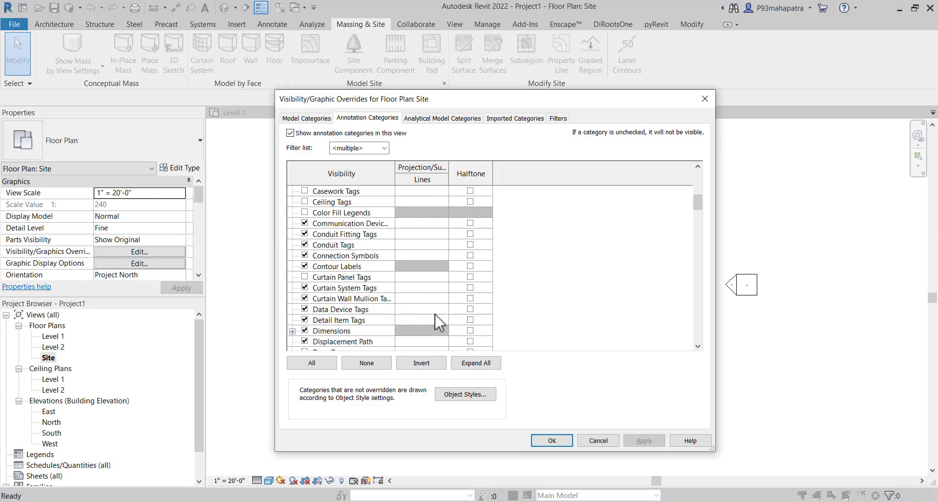
scroll(380, 289, "down", 2)
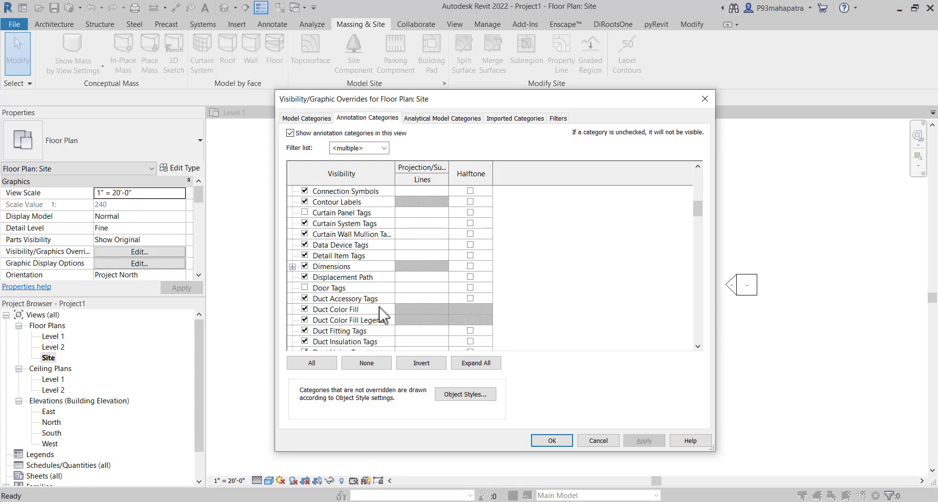
scroll(382, 303, "up", 6)
left_click(598, 442)
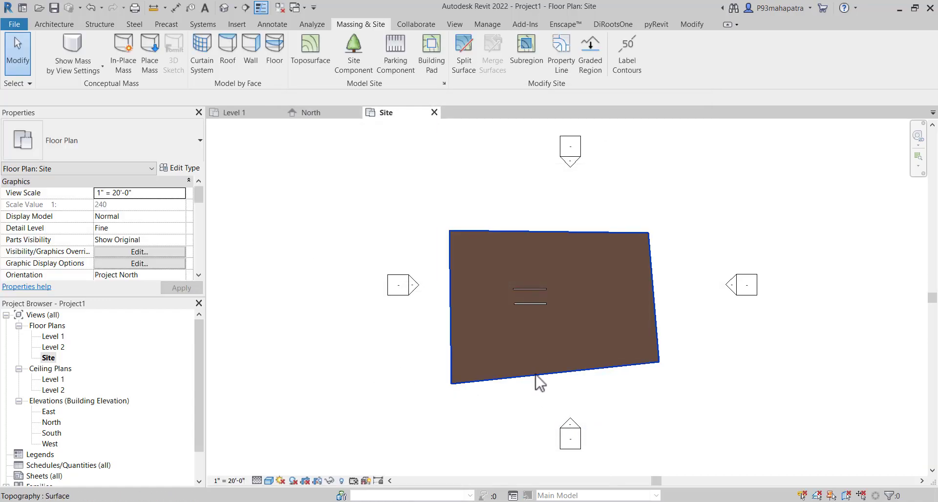
Delete the toposurface from the Site plan
left_click(537, 379)
key("Delete")
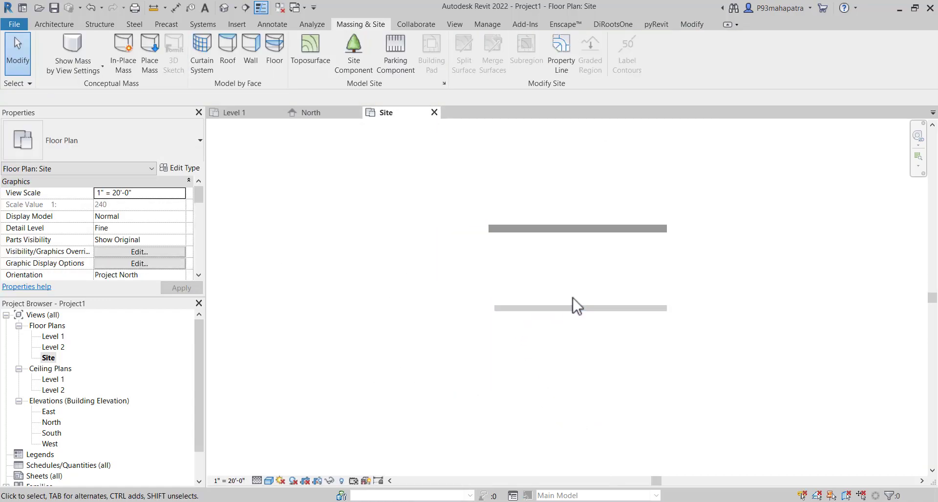
Try to tag the upper wall by category in the Site plan, using a horizontal tag with an attached-end leader
key("t")
key("g")
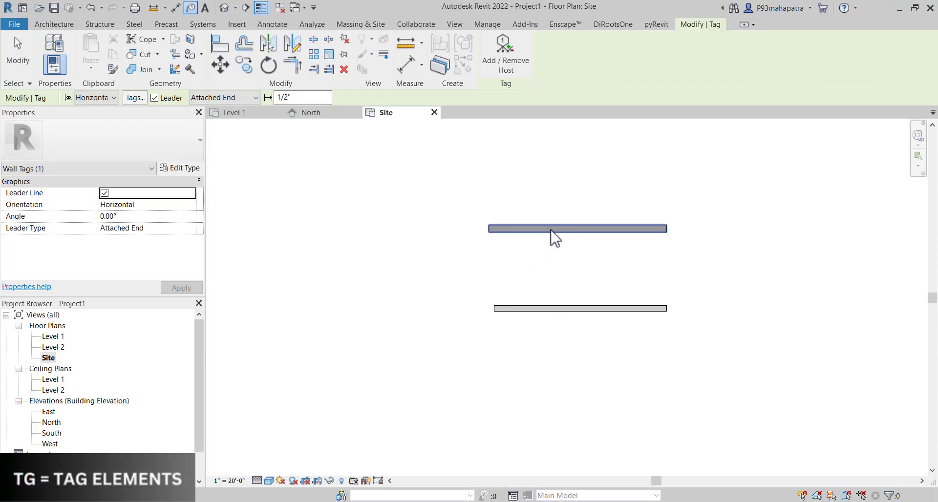
left_click(554, 238)
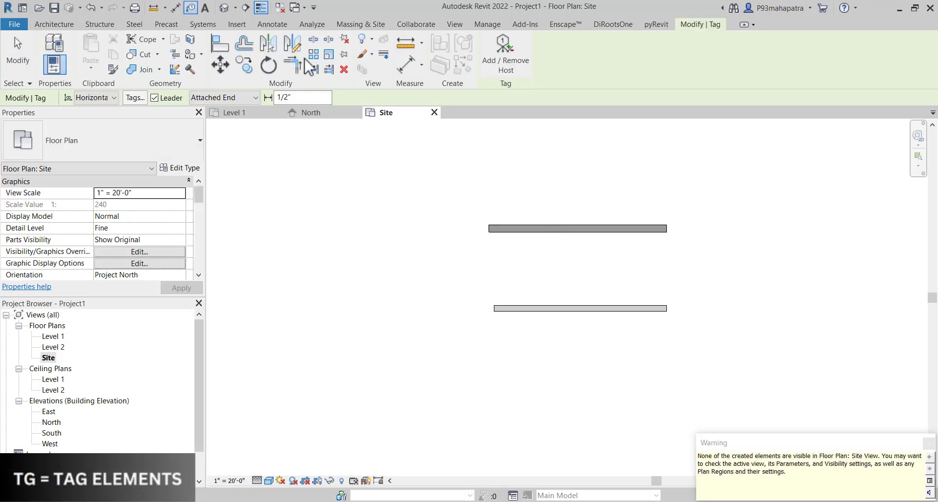
Switch to the Level 1 floor plan and tag the wall there with a horizontal leadered wall tag
key("ctrl+Tab")
scroll(430, 203, "down", 2)
middle_click_drag(337, 155, 394, 218)
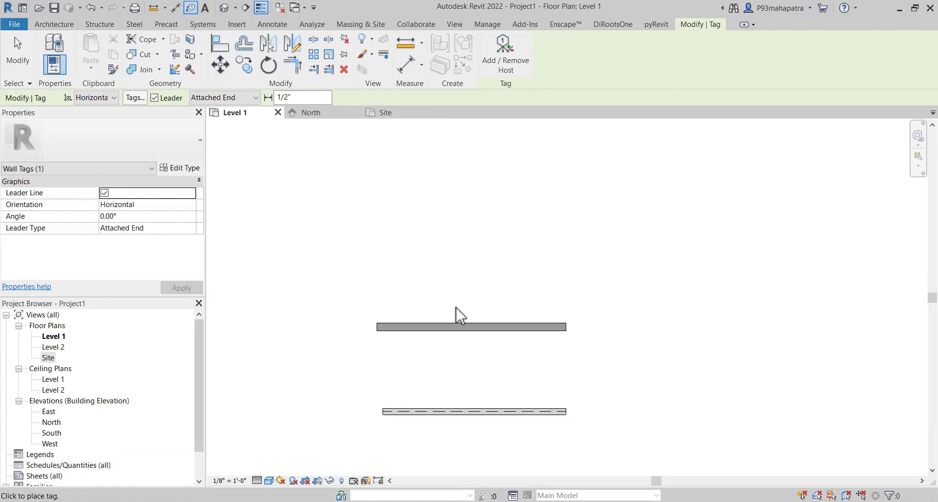
left_click(460, 326)
key("Escape")
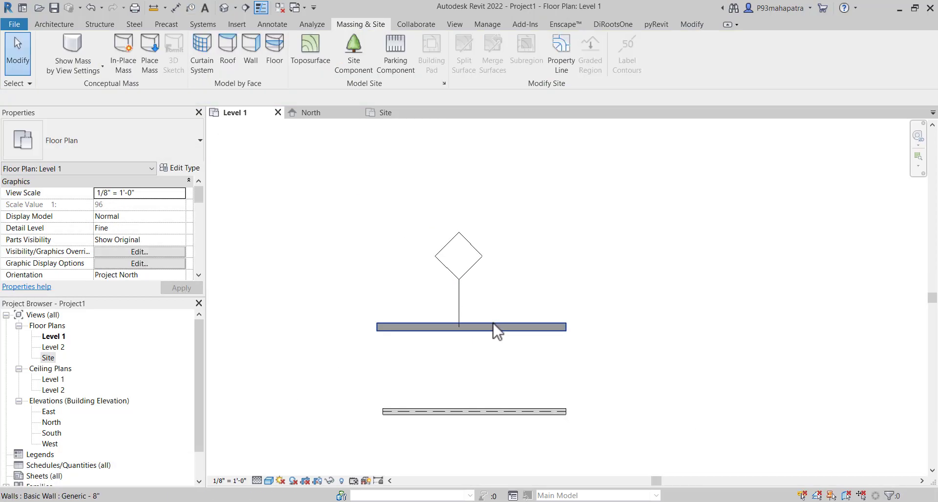
Set the Type Mark of the tagged Generic - 8" wall's type to WA12B
left_click(493, 327)
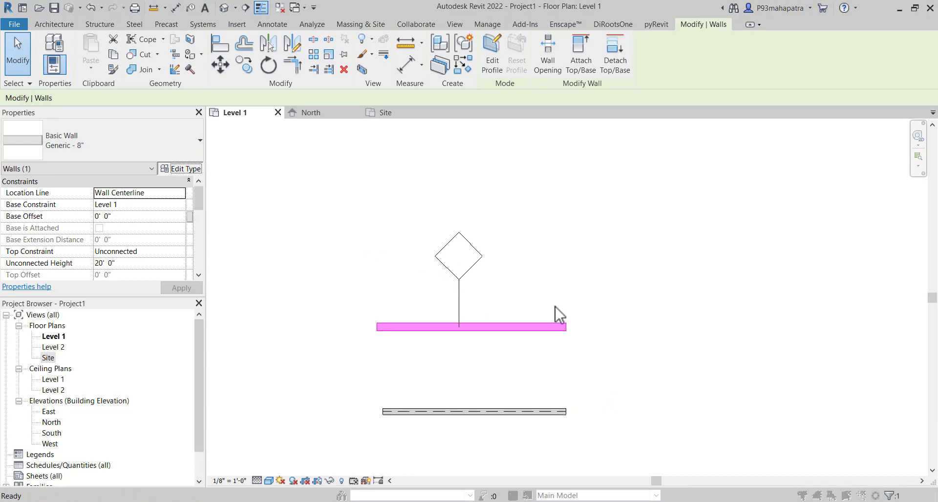
scroll(570, 300, "down", 5)
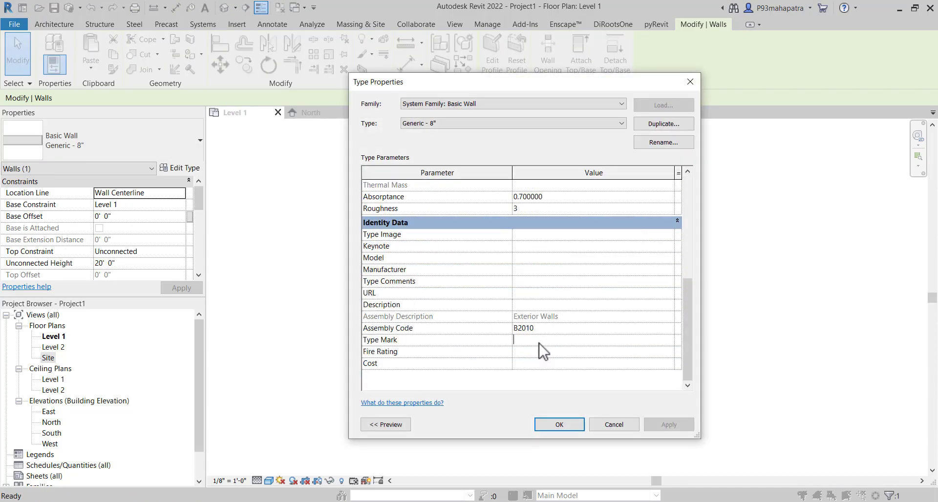
left_click(539, 341)
type("12")
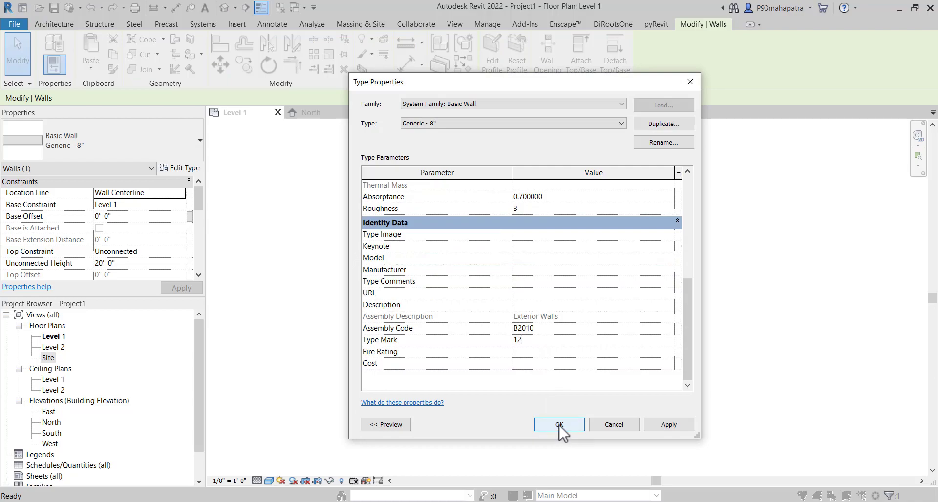
type("B")
type("WA")
left_click(557, 423)
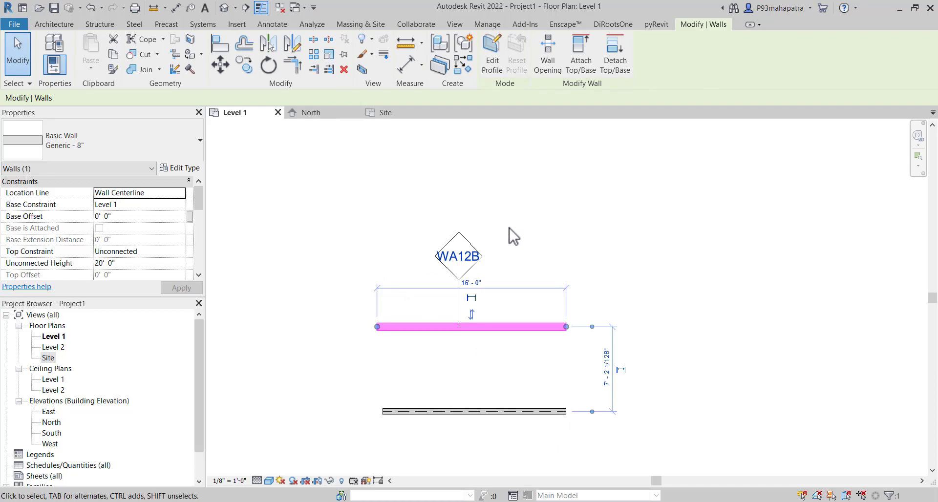
left_click(509, 228)
Apply halftone to the Wall Tags annotation category in Level 1's Visibility/Graphic Overrides
middle_click_drag(554, 282, 528, 269)
key("v")
key("v")
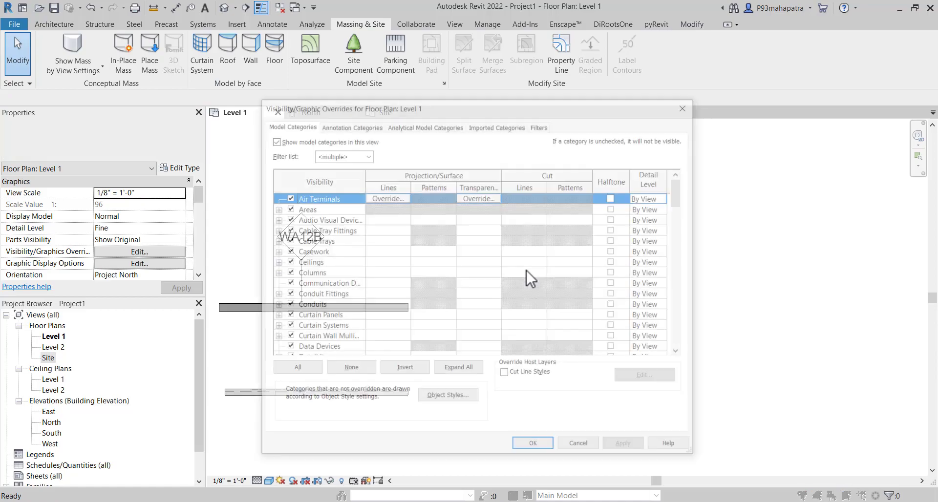
left_click_drag(438, 107, 621, 110)
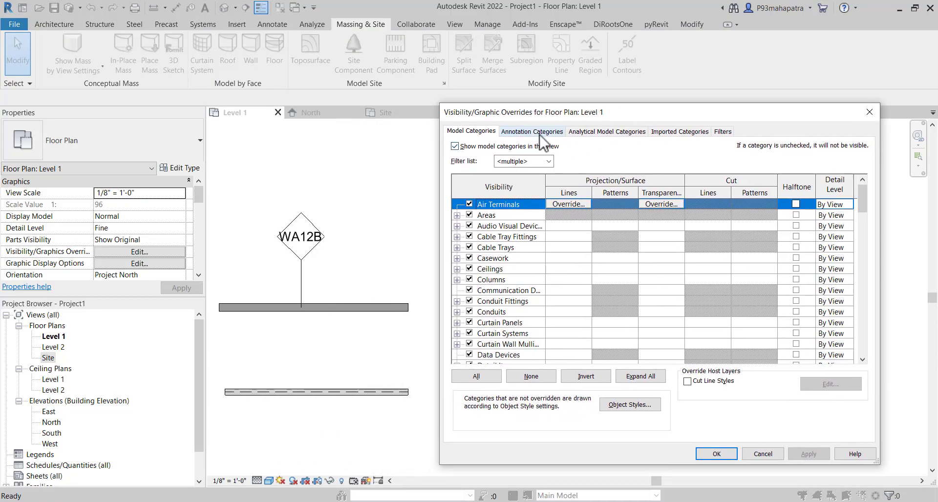
left_click(538, 132)
scroll(496, 303, "down", 3)
scroll(586, 312, "down", 20)
left_click(597, 345)
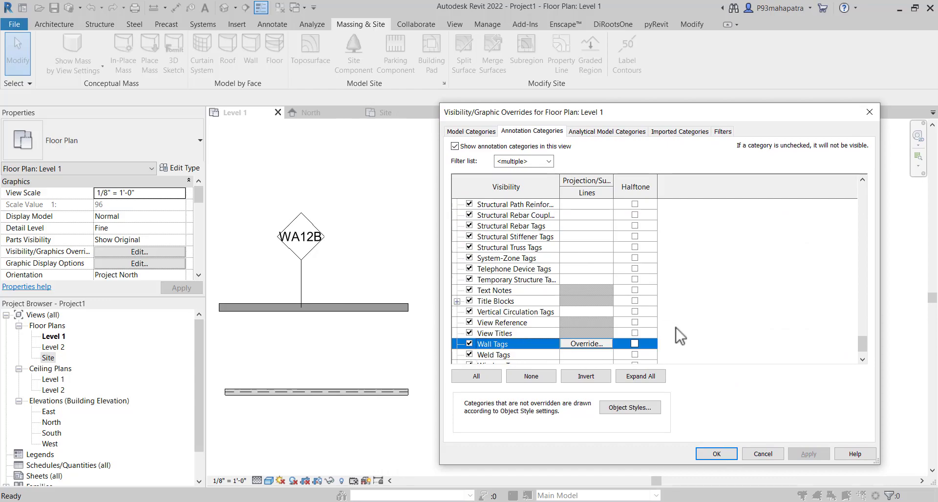
left_click(635, 344)
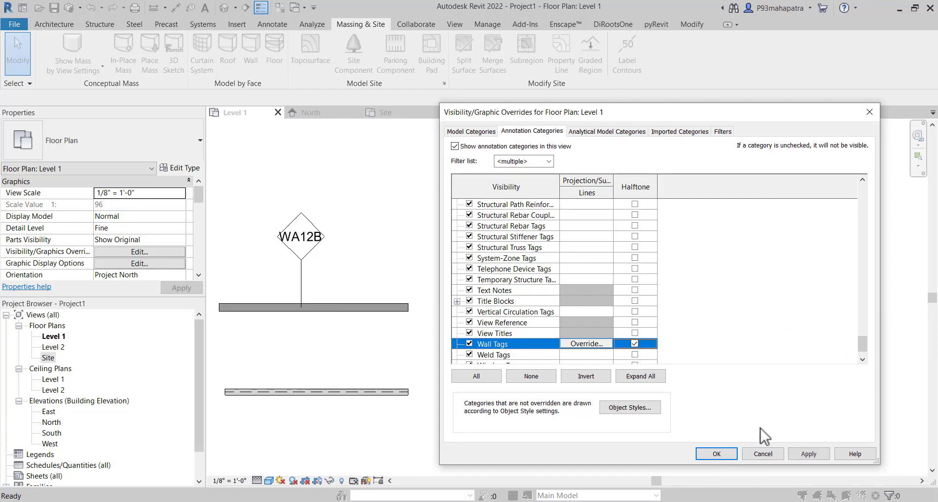
left_click(828, 453)
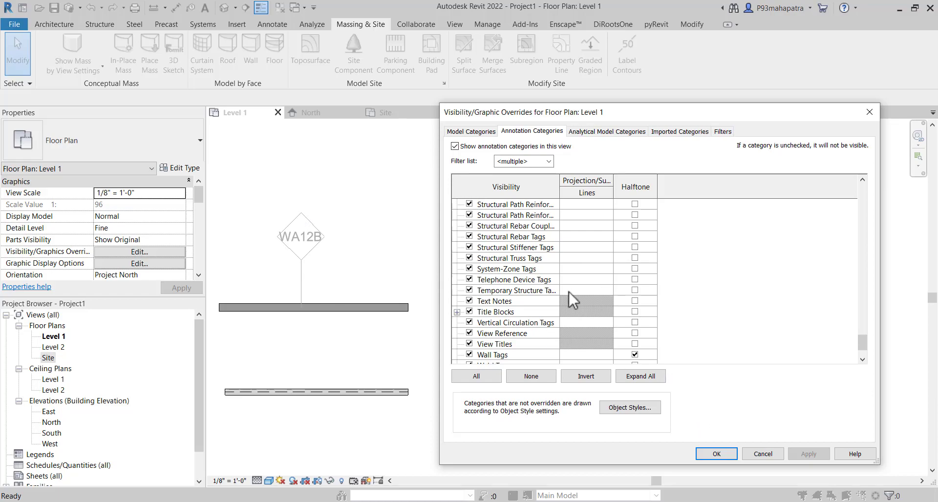
Review the remaining annotation categories and the imported categories for Level 1, then close the overrides
scroll(567, 302, "down", 2)
scroll(491, 350, "up", 6)
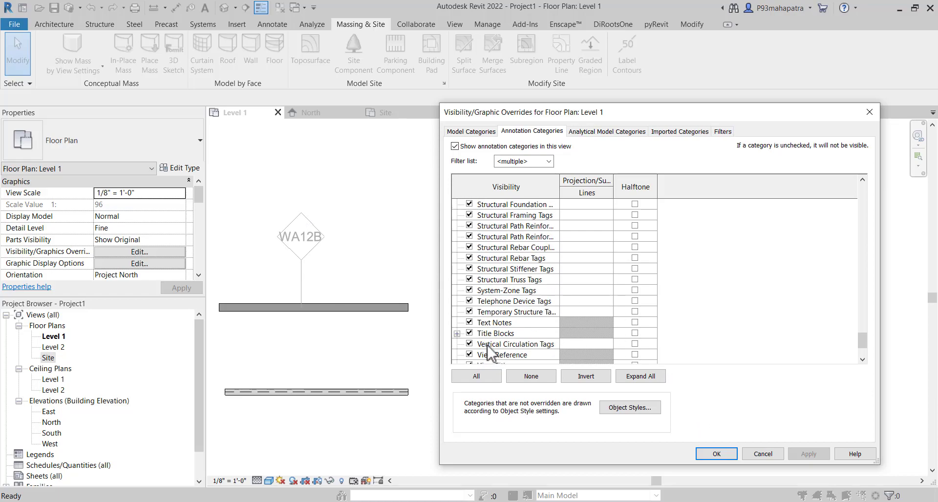
scroll(527, 301, "up", 20)
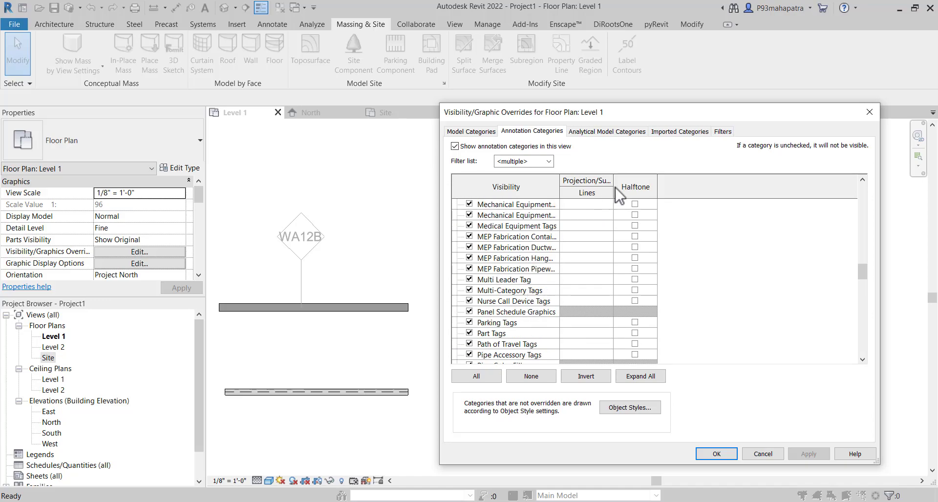
left_click(671, 132)
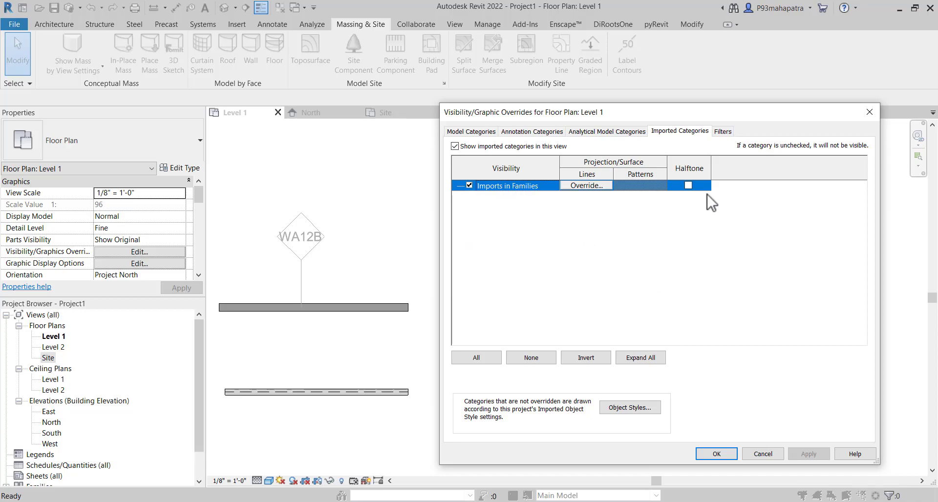
left_click(716, 454)
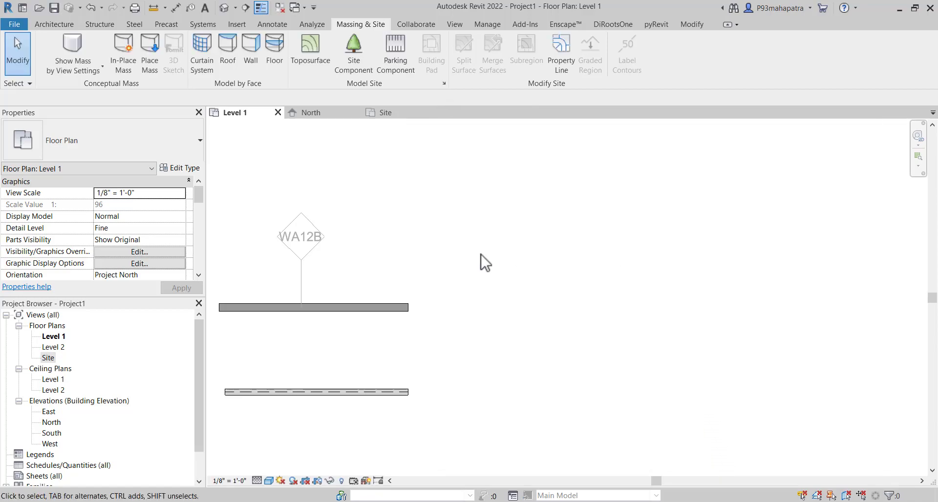
Link the T1.dwg CAD file from the desktop into the Level 1 floor plan
left_click(237, 24)
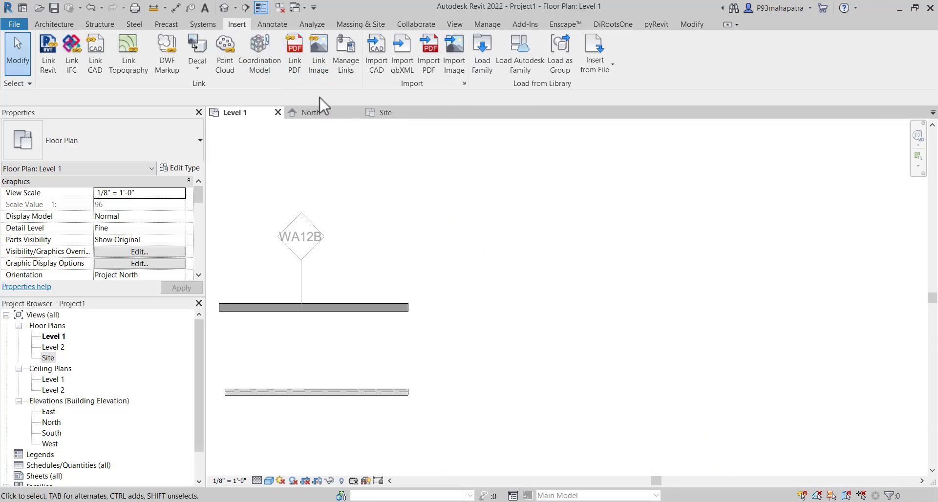
left_click(95, 57)
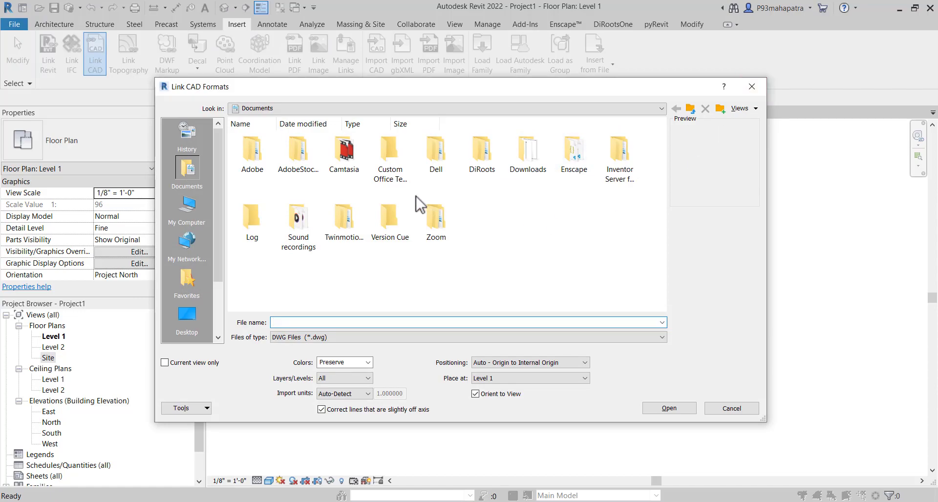
left_click(190, 323)
left_click(345, 223)
left_click(689, 406)
scroll(275, 242, "down", 1)
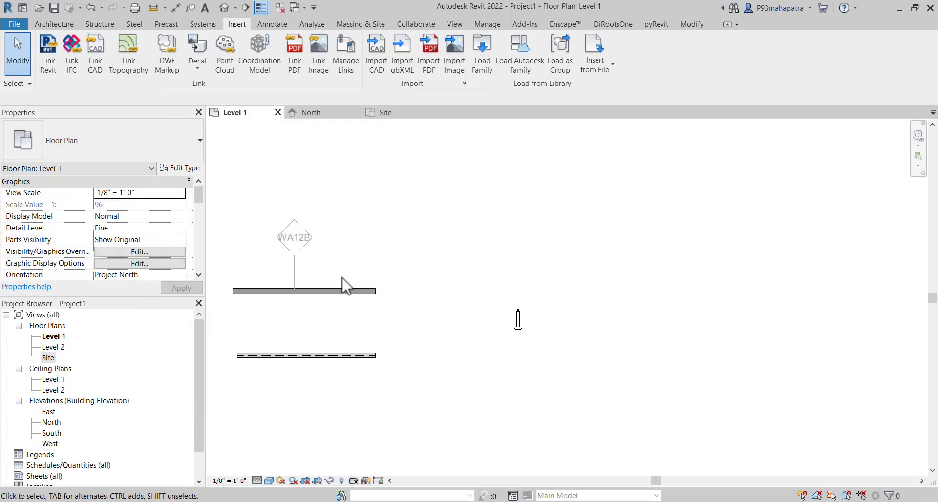
Hide the linked T1.dwg through Level 1's imported-category visibility, check the view filters and accept the overrides
key("v")
key("g")
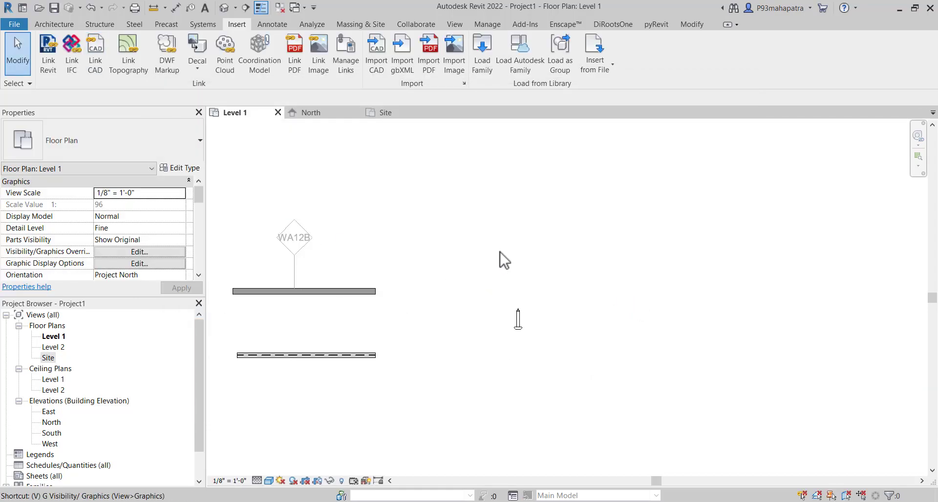
left_click(673, 133)
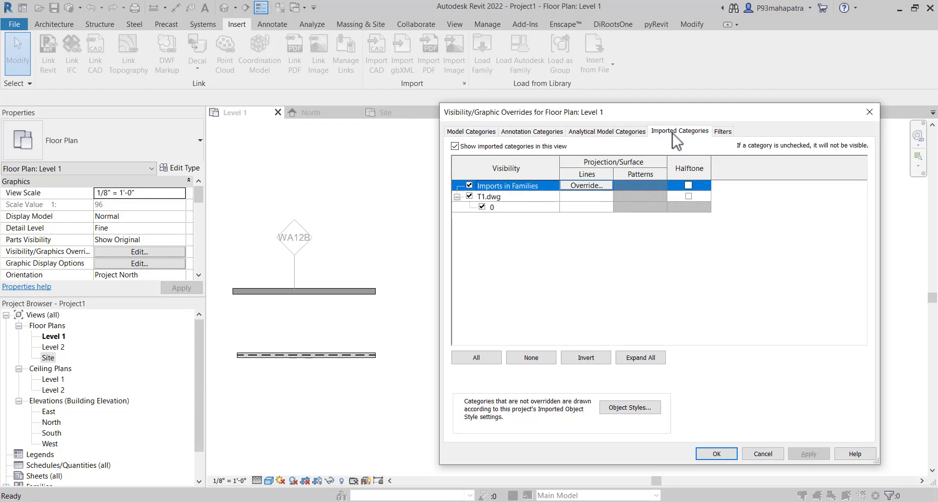
left_click_drag(568, 120, 694, 111)
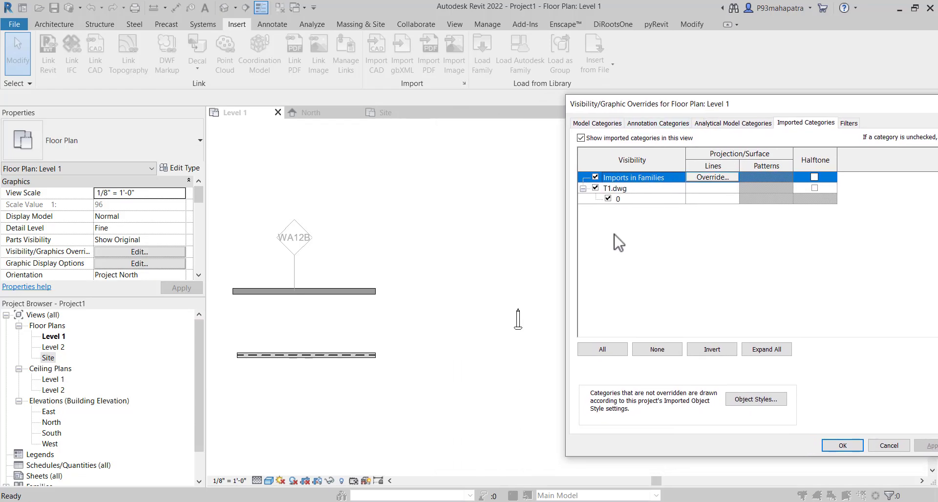
left_click(596, 188)
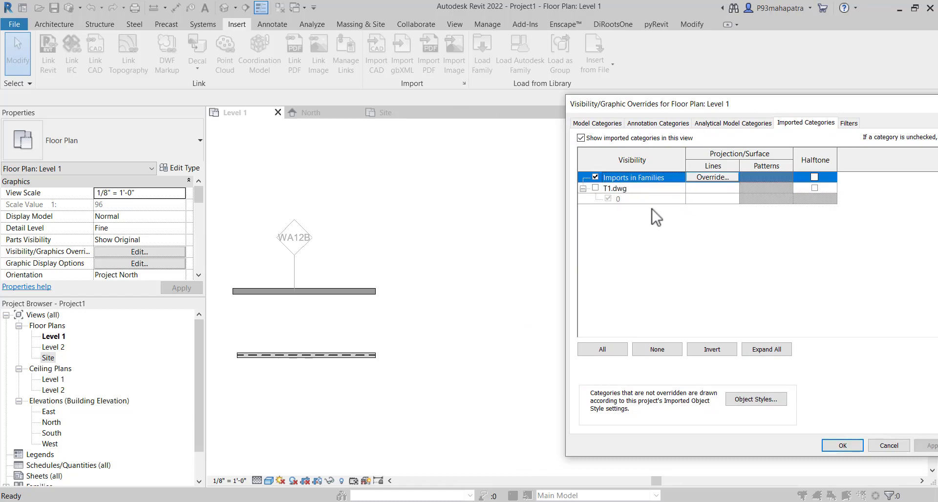
left_click_drag(690, 104, 525, 121)
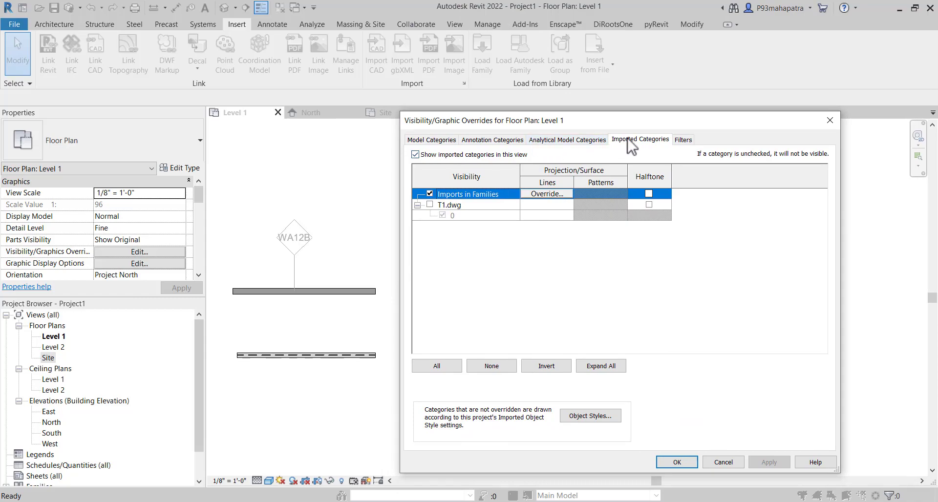
left_click(683, 140)
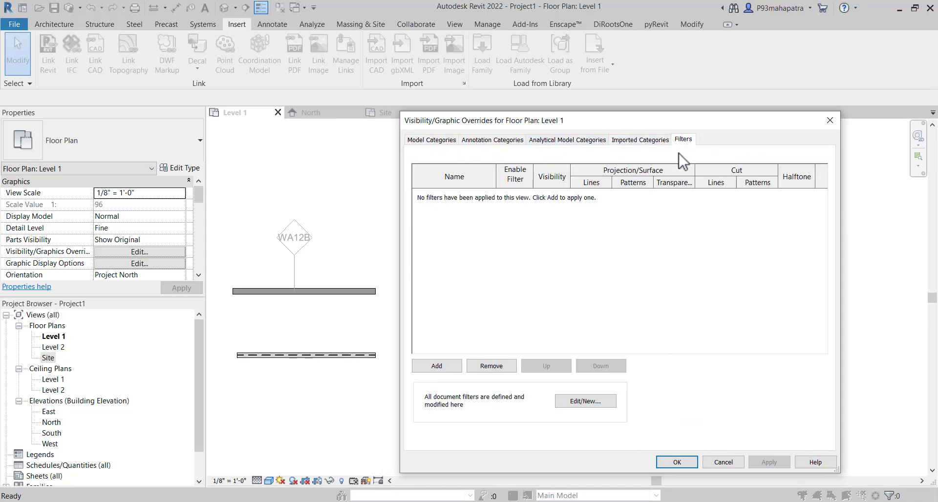
left_click(677, 463)
Delete the tagged wall, its tag and the parallel element below it from the Level 1 plan
scroll(456, 258, "down", 3)
left_click_drag(440, 339, 321, 186)
key("Delete")
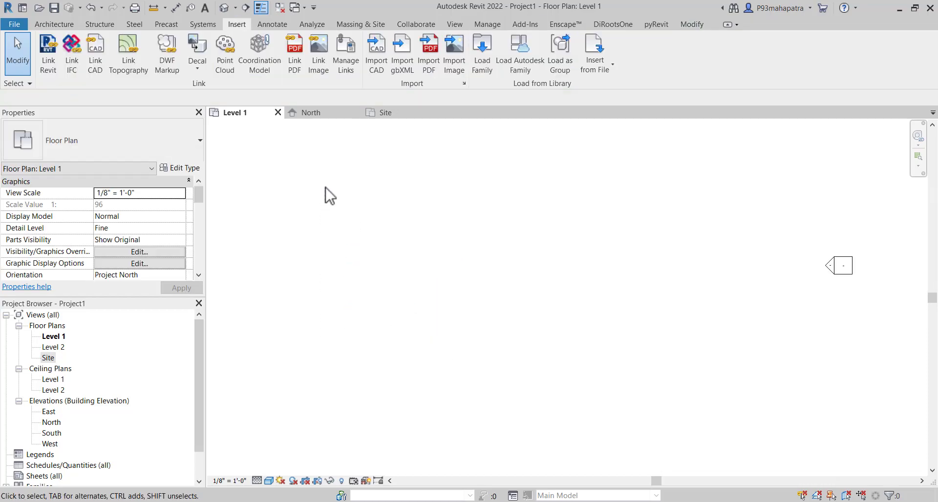
Draw a horizontal Generic - 8" wall about 38'-6" long between the elevation markers in Level 1
scroll(469, 303, "down", 4)
scroll(474, 288, "up", 3)
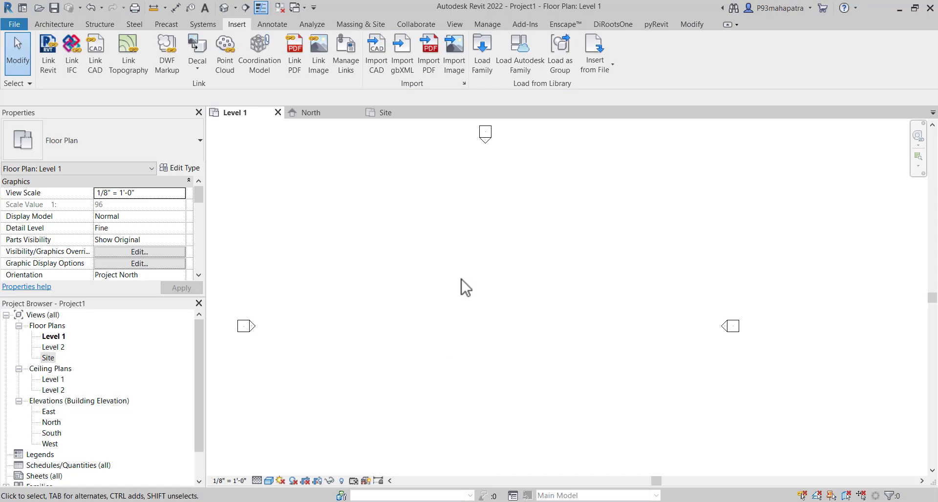
key("w")
key("a")
left_click(415, 272)
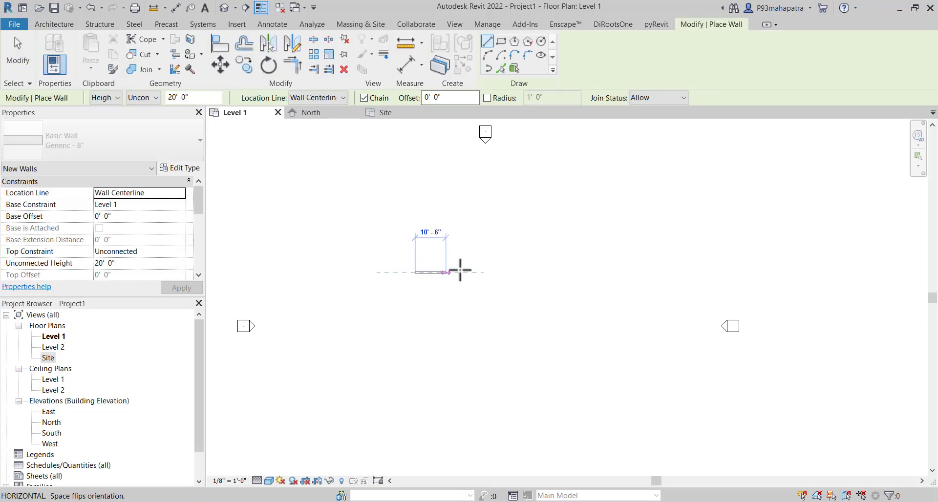
left_click(529, 272)
key("Escape")
key("Escape")
scroll(466, 273, "up", 2)
Change the wall's type to Generic - 12" and shorten the wall to about 19'-0"
left_click(467, 273)
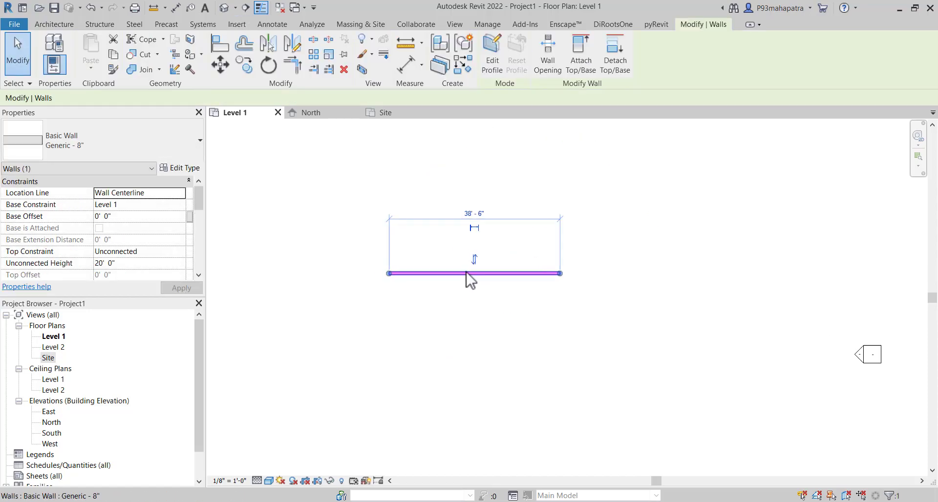
left_click(146, 147)
scroll(95, 293, "down", 2)
scroll(92, 303, "up", 5)
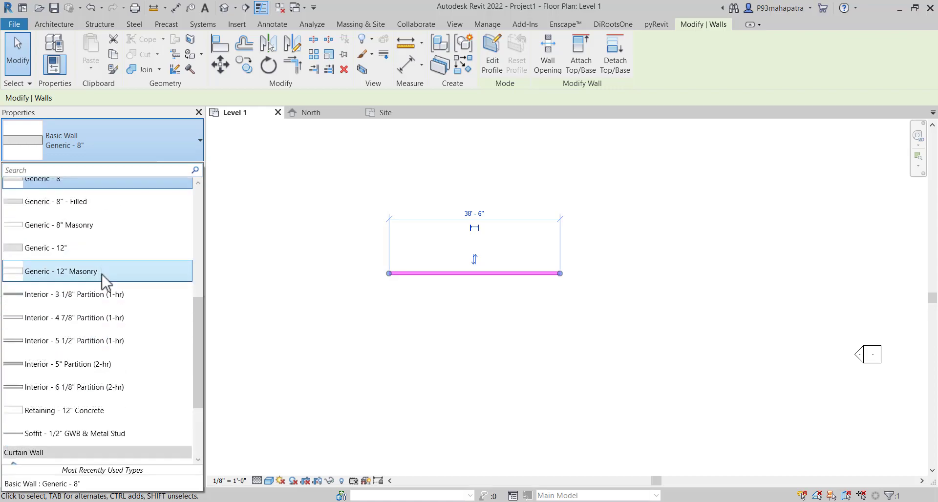
left_click(96, 249)
left_click_drag(560, 273, 474, 272)
scroll(433, 268, "up", 3)
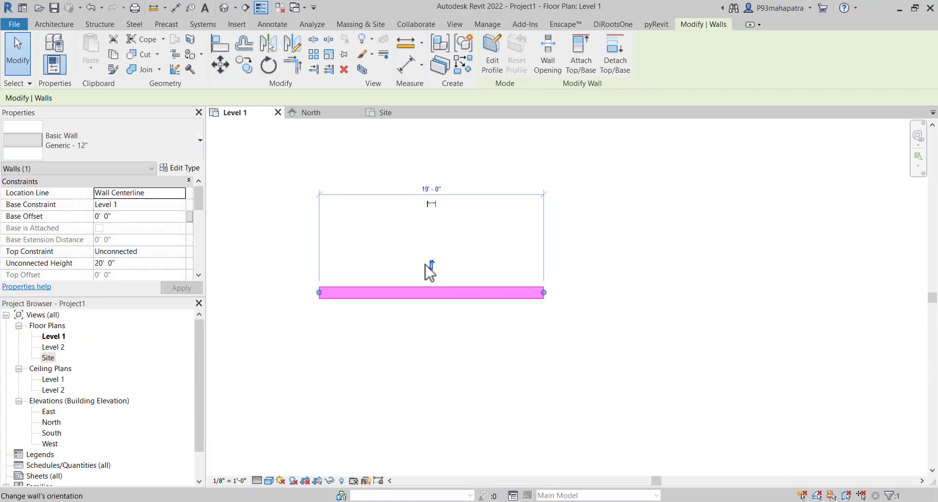
Make two parallel copies of the 12" wall straight below the original, using multiple copy
left_click(245, 65)
left_click_drag(431, 292, 544, 289)
left_click(620, 288)
left_click(548, 361)
left_click(547, 421)
middle_click_drag(546, 445, 537, 366)
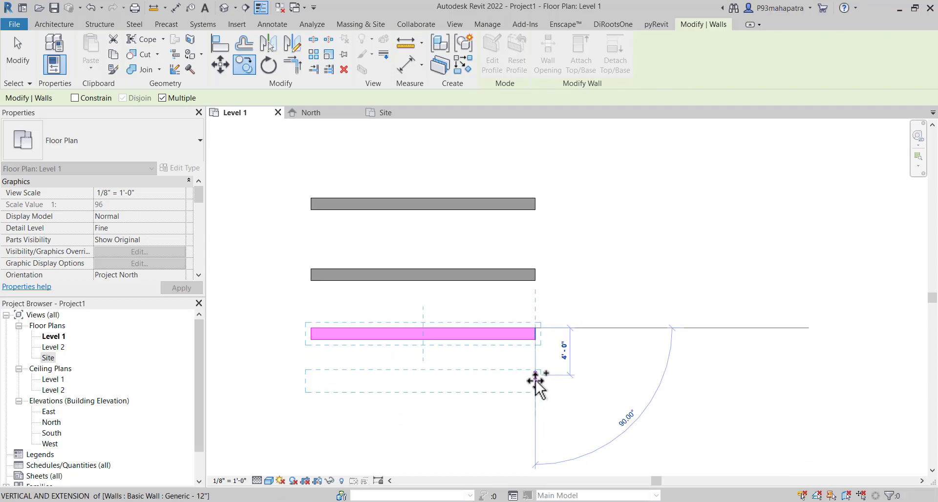
key("Escape")
key("Escape")
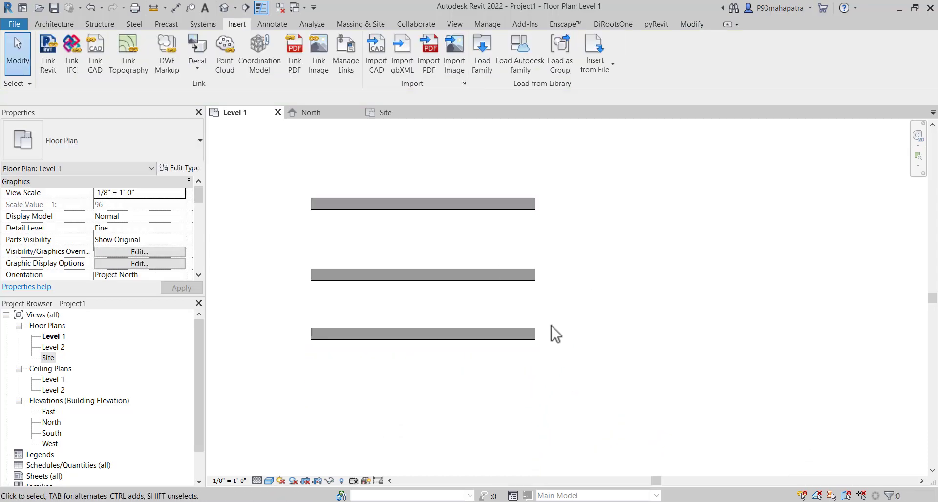
Nudge the middle wall upward to about 5'-3" from the upper wall
left_click(504, 275)
key("Up")
key("Up")
key("Up")
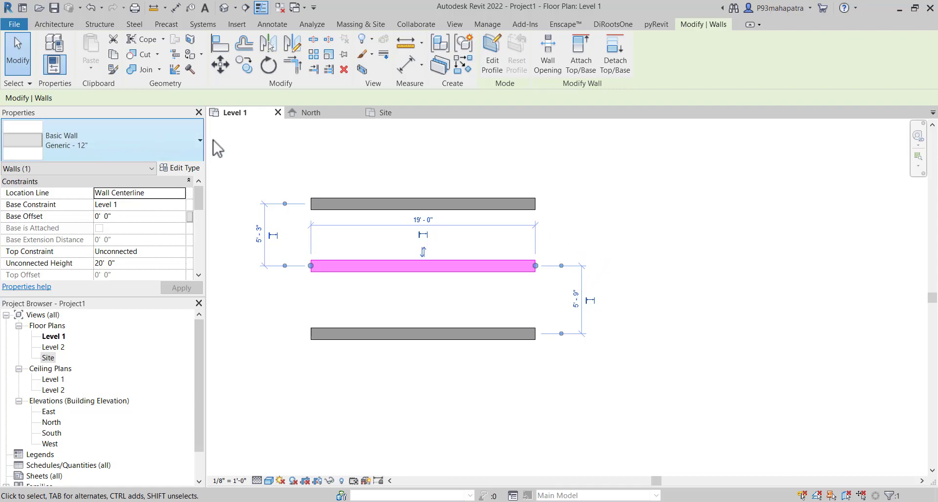
left_click(594, 231)
middle_click_drag(588, 264, 573, 329)
scroll(573, 328, "down", 1)
scroll(573, 330, "up", 1)
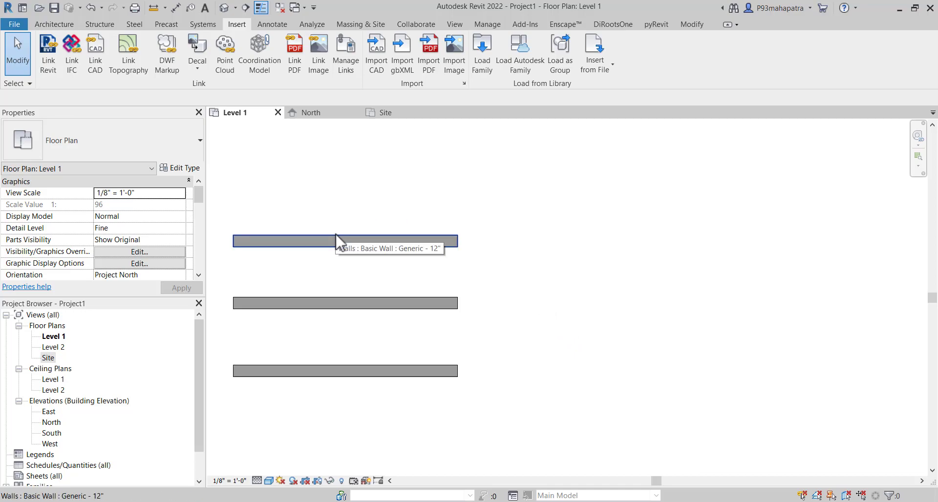
left_click(248, 246)
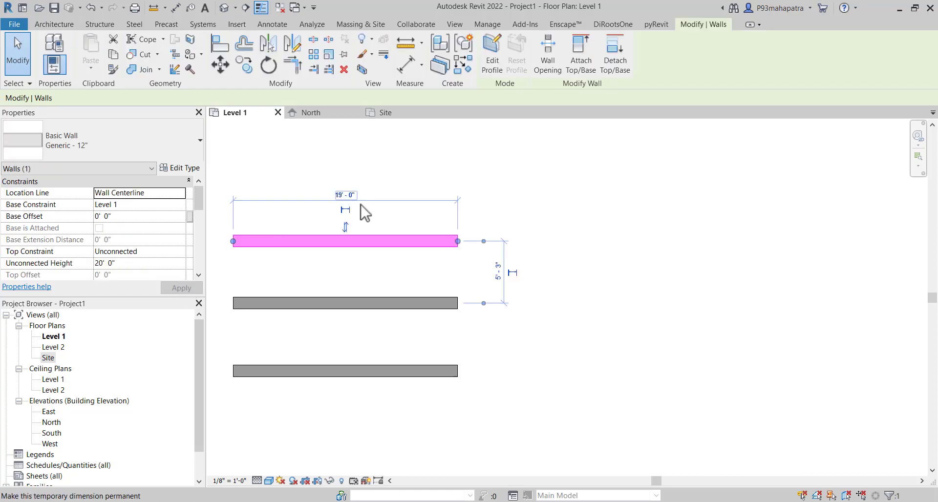
left_click(417, 300)
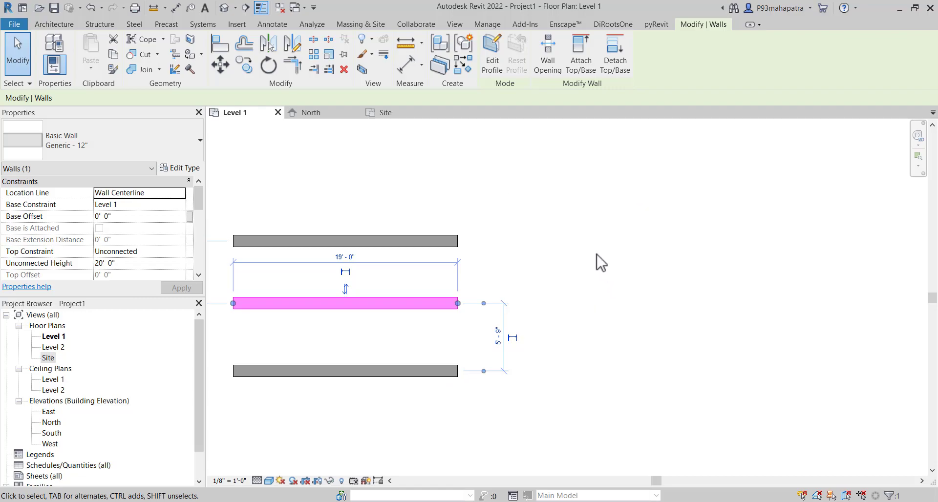
left_click(546, 256)
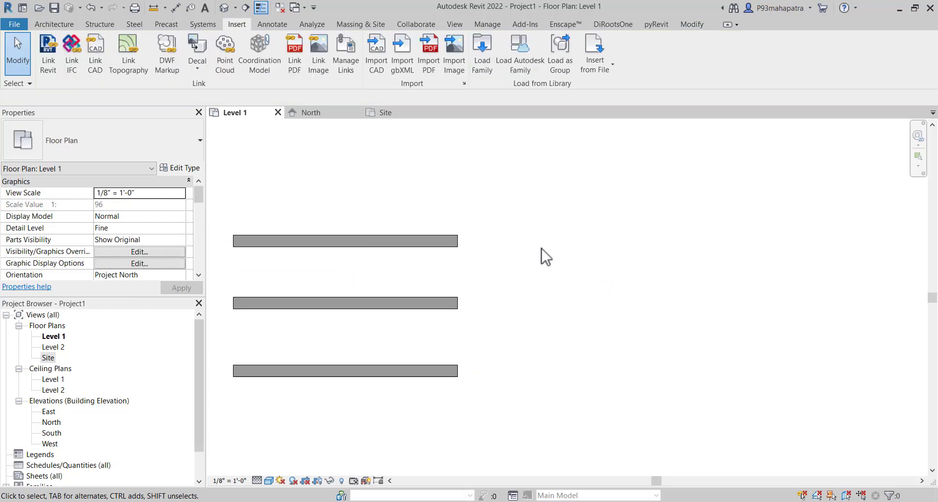
Open the filter definitions dialog from the Filters settings in the Level 1 Visibility/Graphic Overrides
key("v")
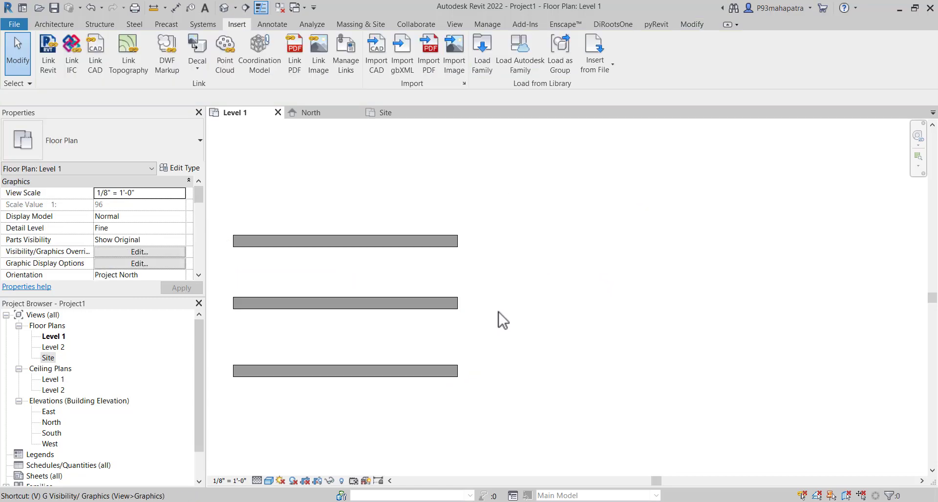
key("g")
left_click_drag(563, 114, 625, 94)
left_click(745, 119)
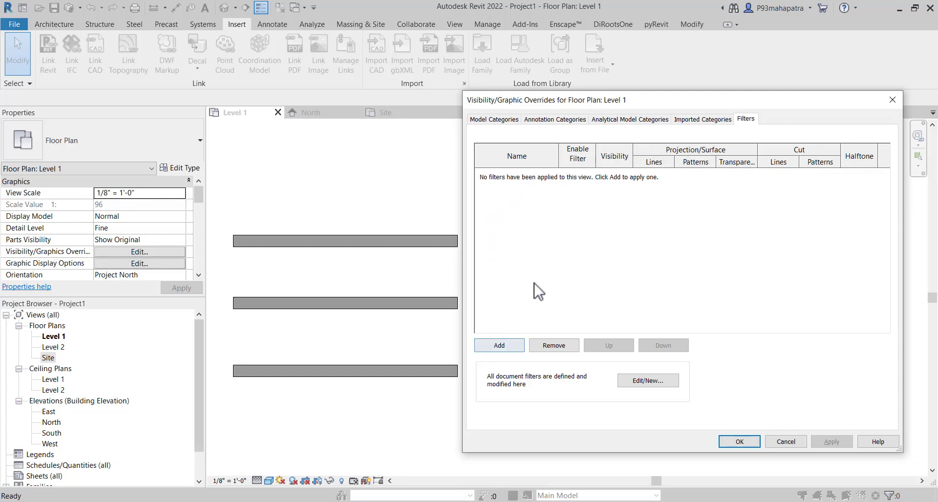
left_click(510, 347)
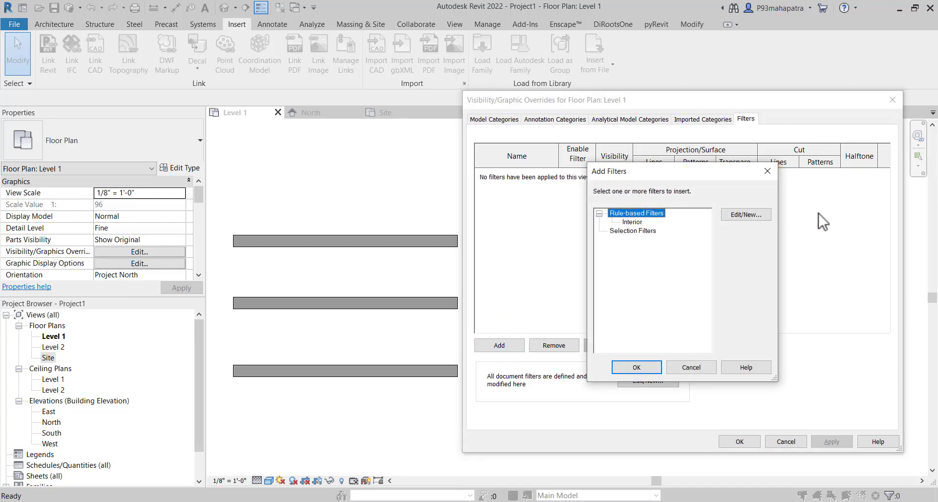
left_click(735, 213)
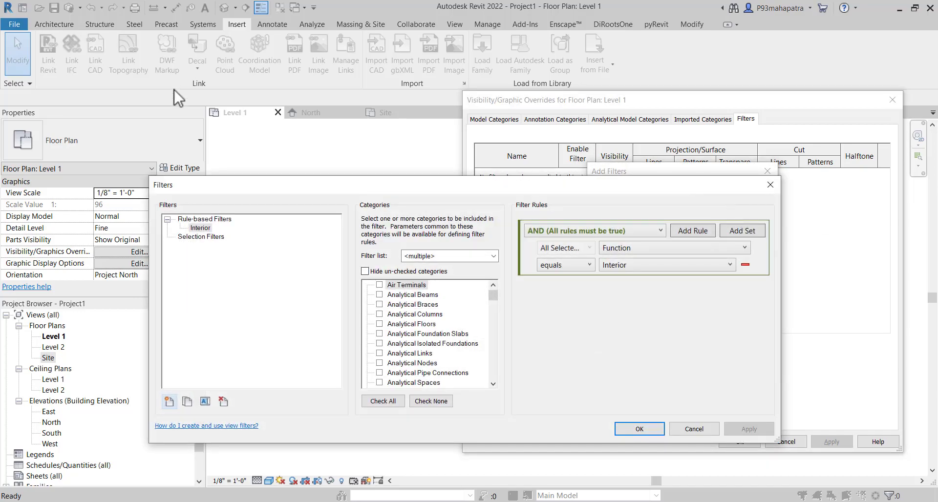
left_click_drag(519, 187, 635, 164)
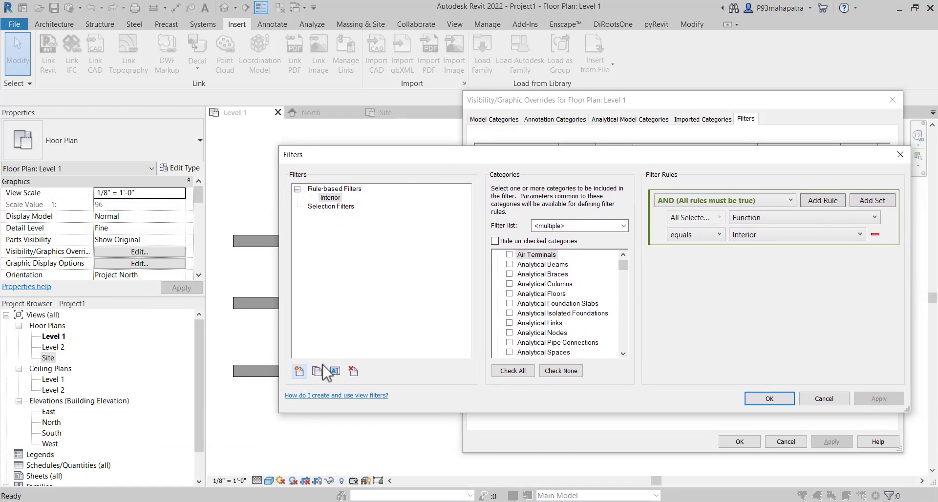
Create a rule-based filter named W1 and include the Walls category in it
left_click(299, 372)
type("W1")
left_click_drag(629, 254, 520, 257)
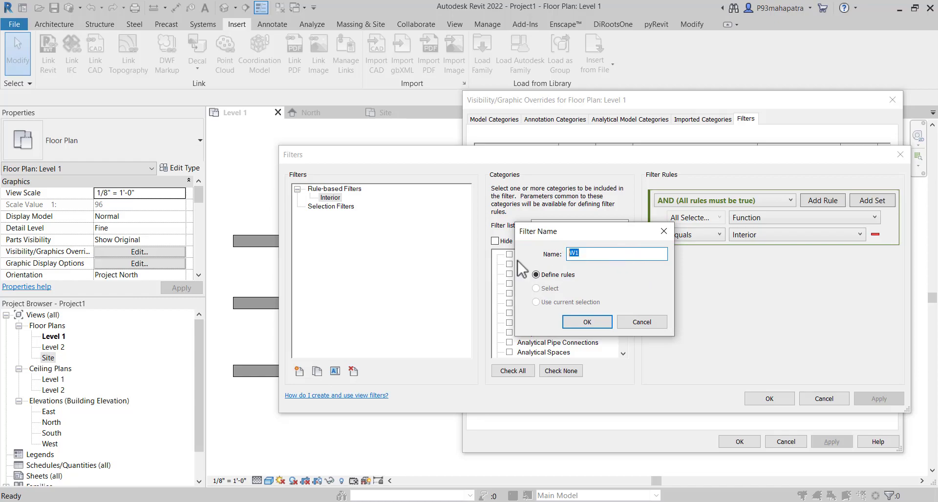
left_click(588, 322)
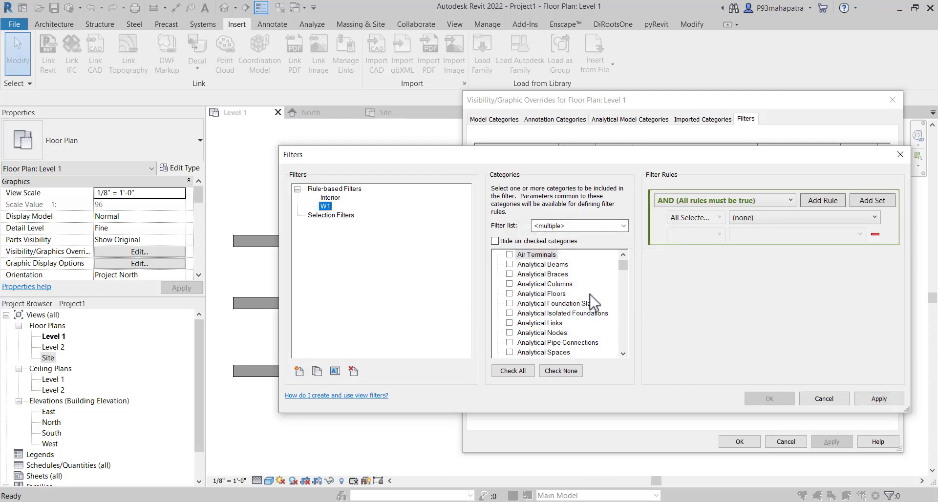
scroll(590, 304, "down", 15)
left_click(525, 343)
left_click(510, 343)
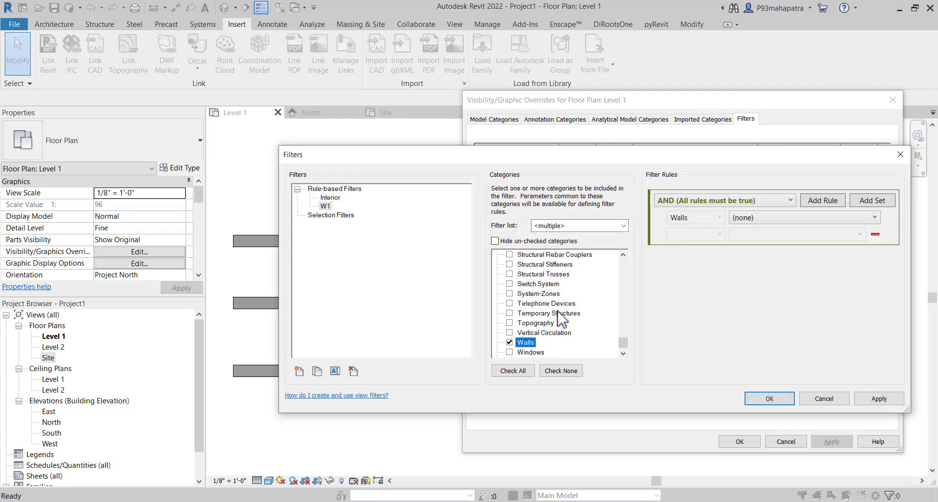
Set filter W1's rule to Type Mark equals 1 and apply it
left_click(781, 218)
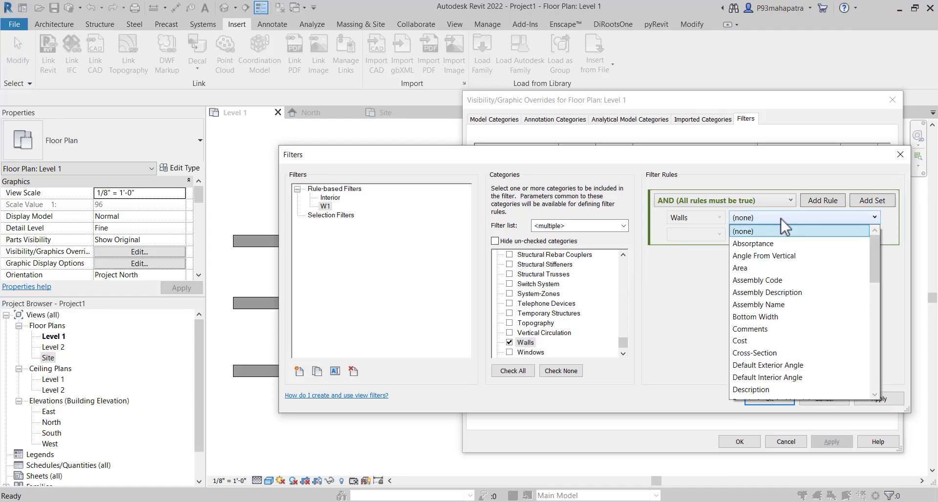
scroll(788, 308, "down", 5)
scroll(788, 318, "down", 2)
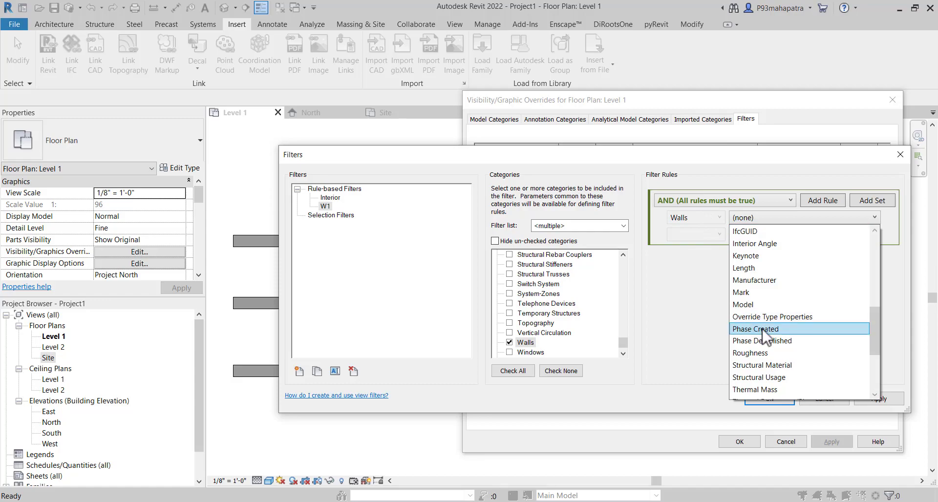
scroll(785, 335, "down", 1)
scroll(805, 301, "down", 2)
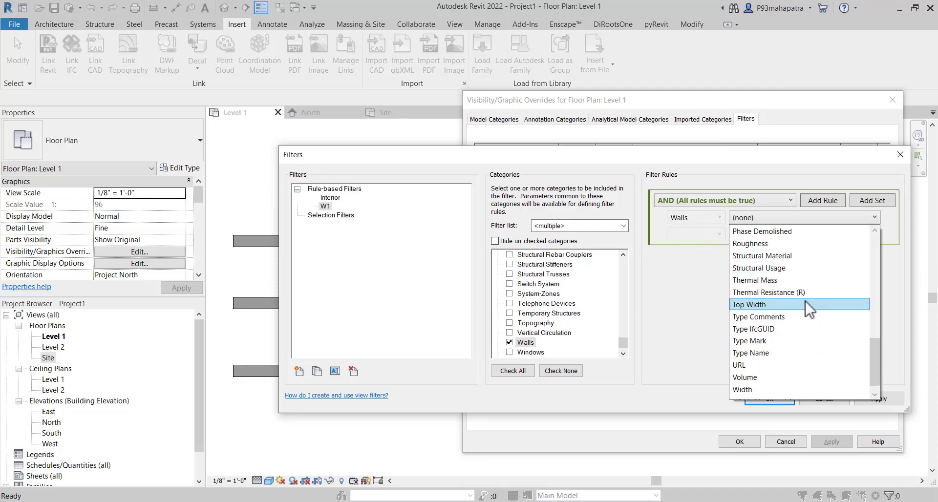
left_click(778, 342)
left_click(682, 235)
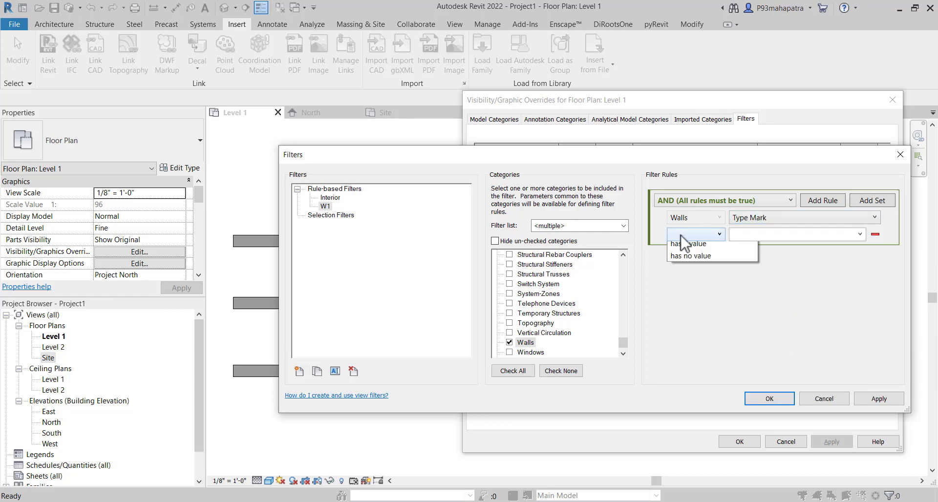
left_click(689, 244)
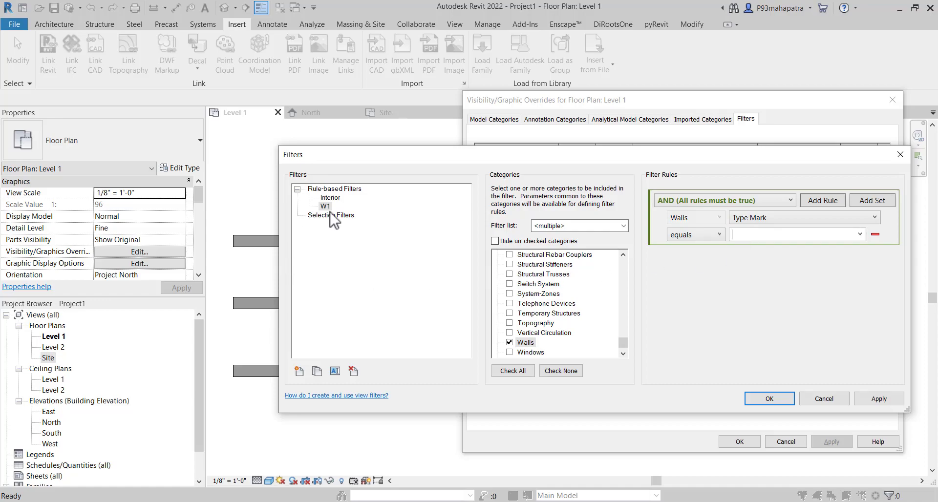
type("1")
left_click(879, 400)
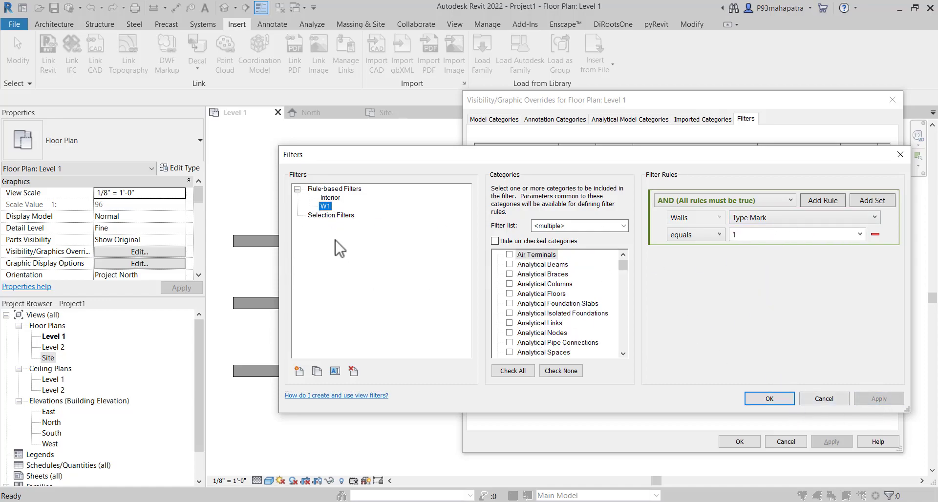
Create a second rule-based filter named W2 for the Walls category
left_click(317, 371)
type("W1")
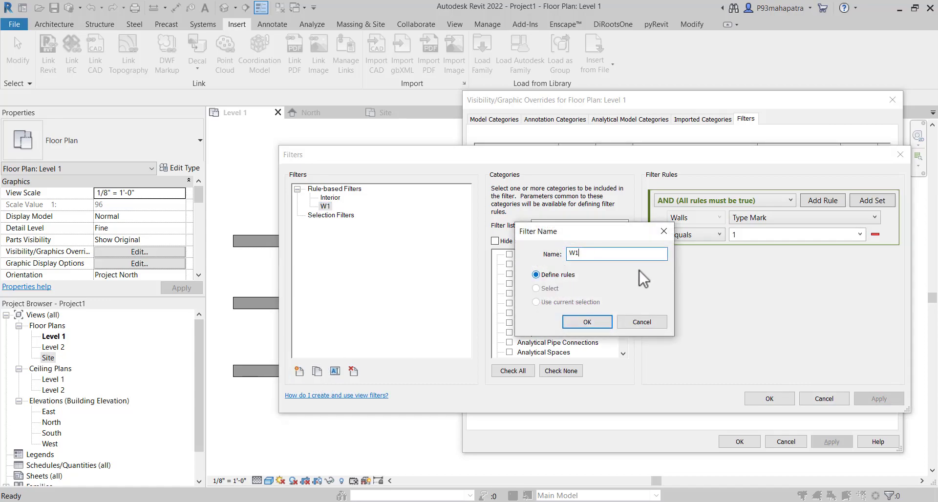
key("BackSpace")
type("2")
left_click(597, 322)
scroll(566, 322, "down", 20)
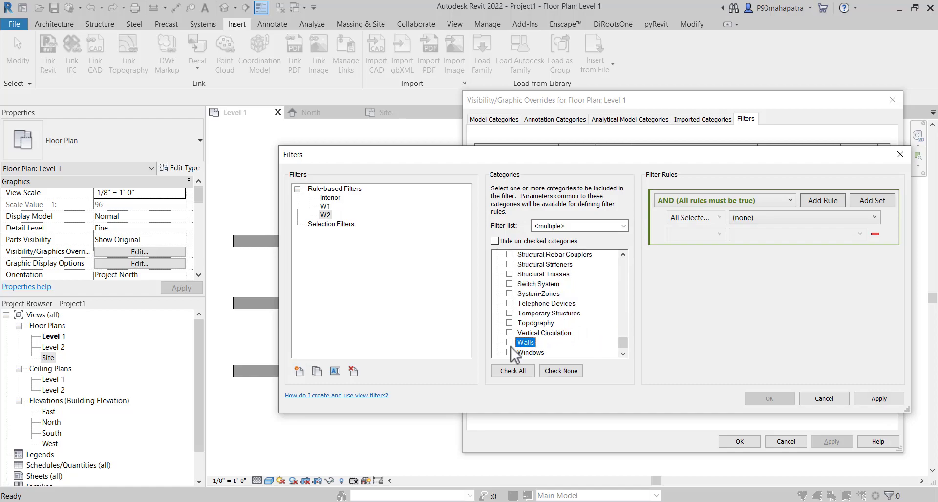
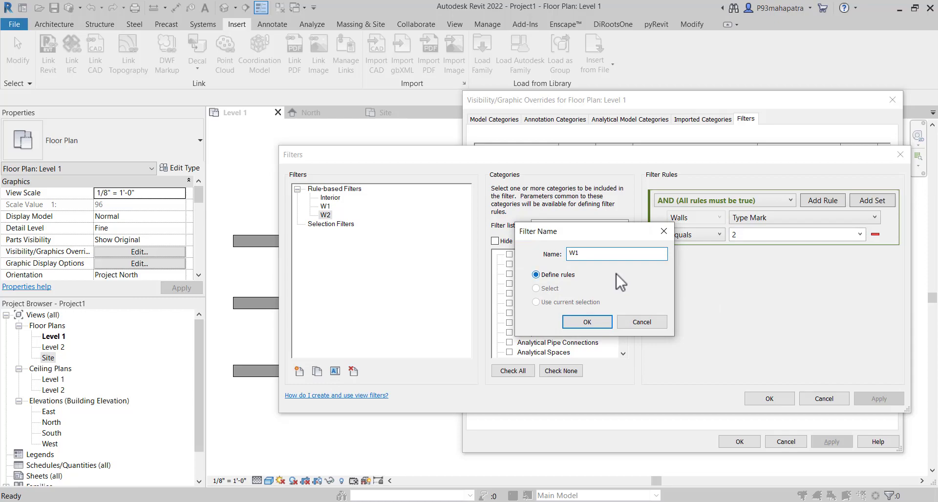
Create a third rule-based filter named W3 and include the Walls category in it
key("BackSpace")
type("3")
left_click(582, 322)
left_click(566, 313)
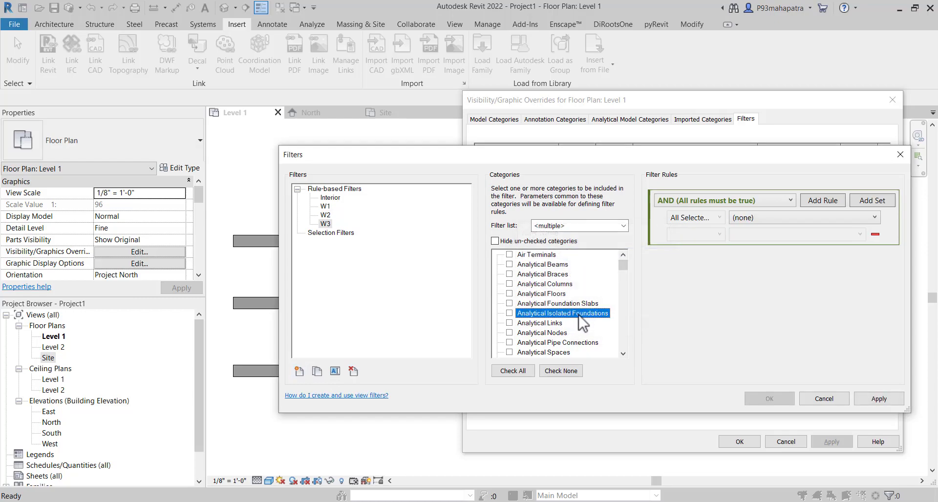
key("w")
key("space")
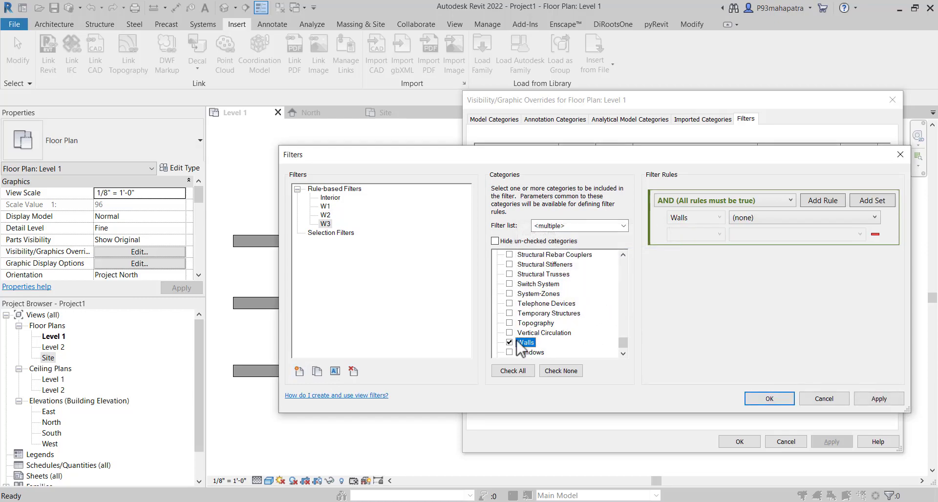
Set filter W3's rule to Type Mark equals 3, apply it, and finish defining filters
left_click(773, 219)
scroll(783, 257, "down", 12)
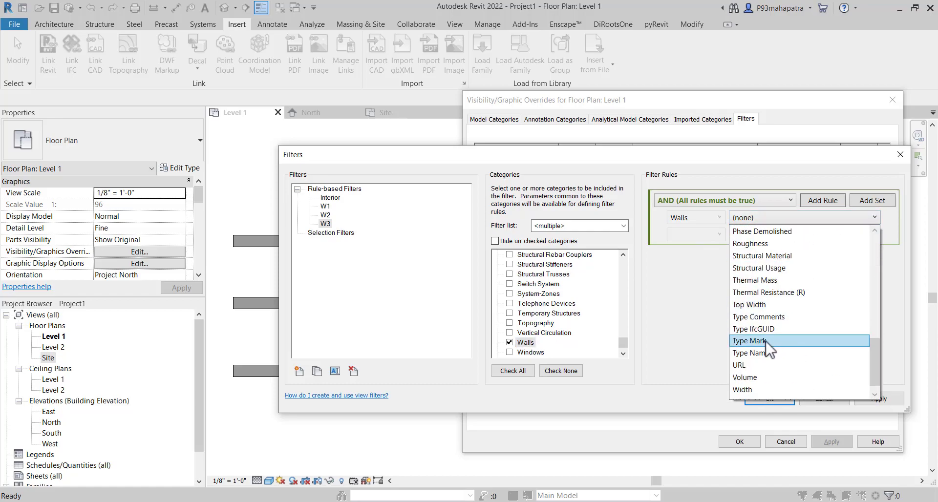
left_click(767, 340)
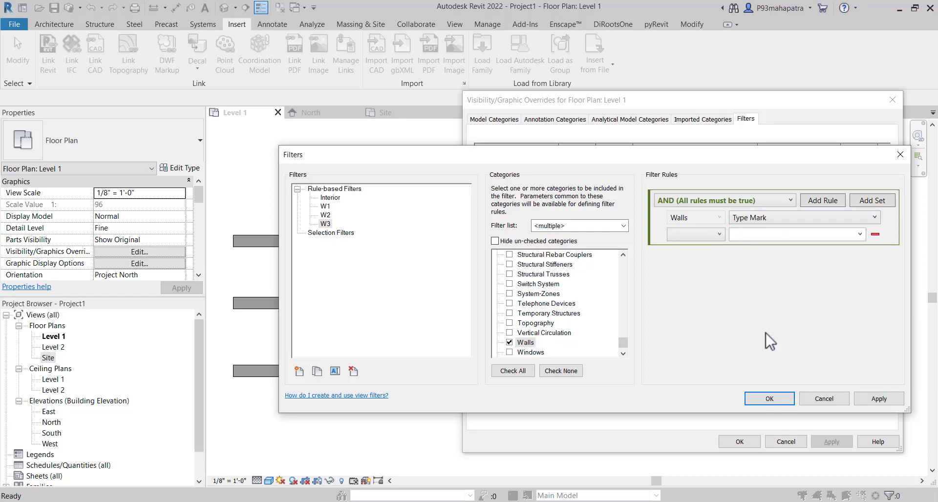
left_click(706, 235)
left_click(716, 248)
type("3")
left_click(875, 399)
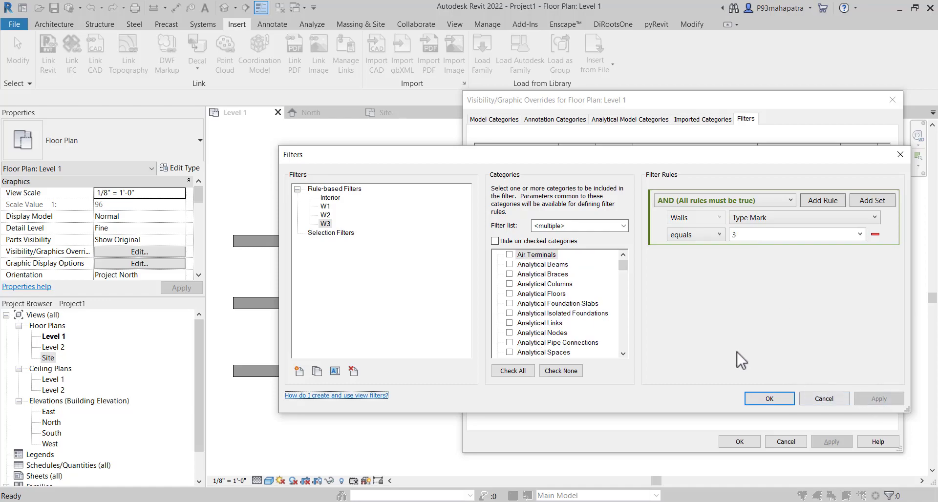
left_click(778, 398)
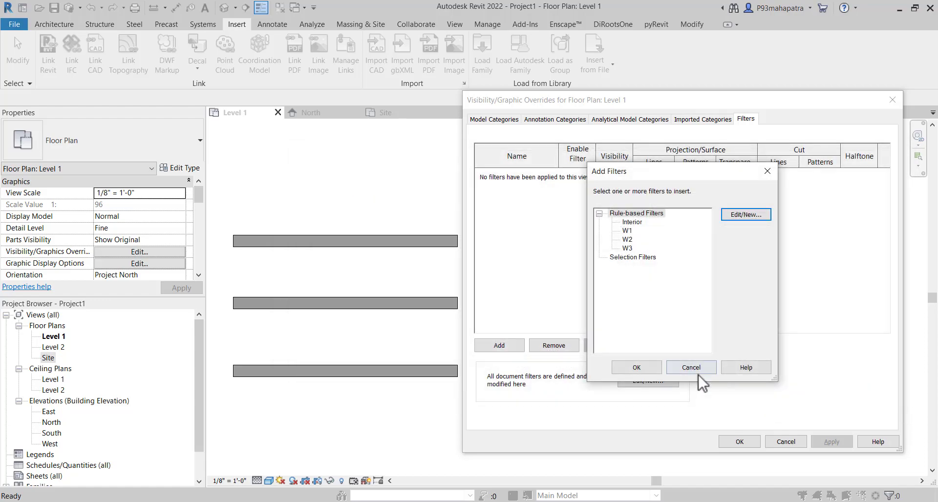
Add the W1, W2 and W3 filters to the Level 1 view and accept the overrides
left_click(628, 231)
left_click(627, 248, "shift")
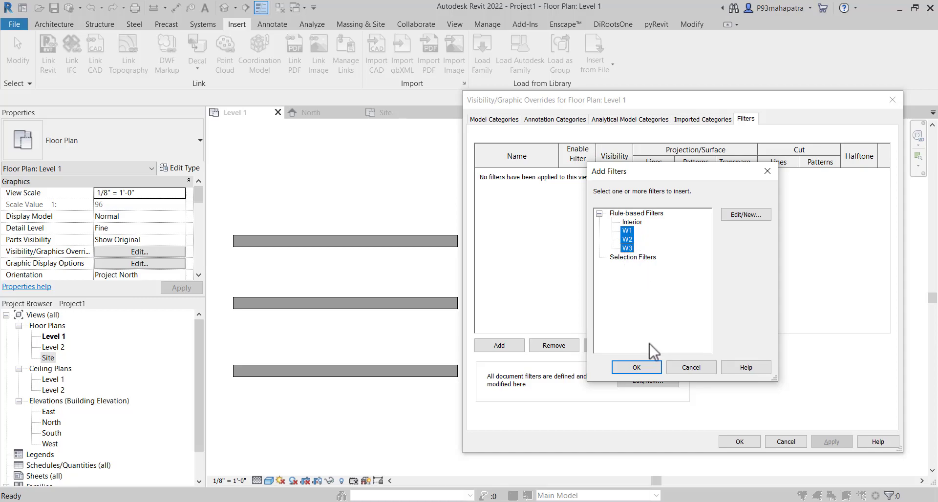
left_click(637, 368)
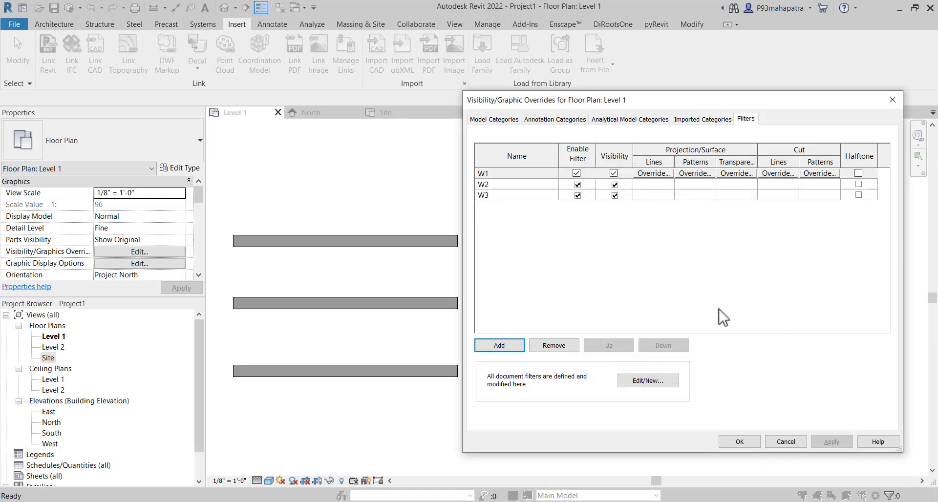
left_click(753, 445)
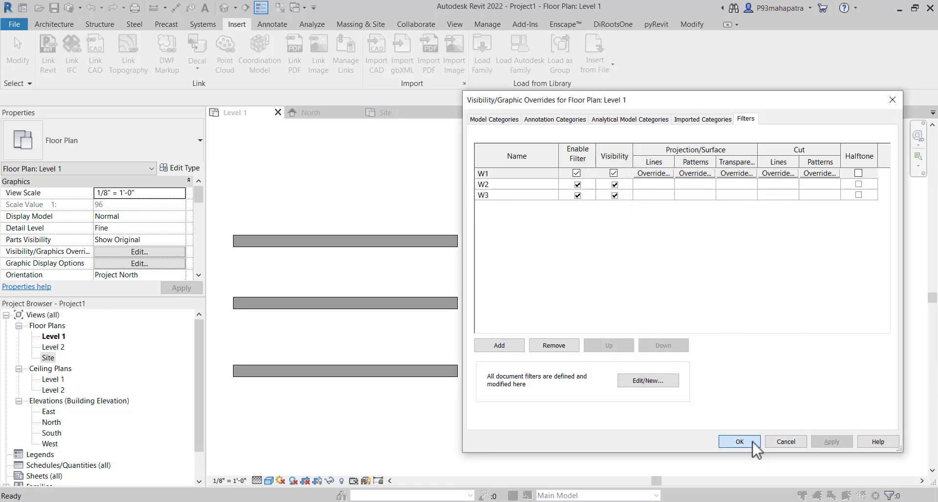
Check the Type Mark parameter in the upper wall's type properties
left_click(425, 242)
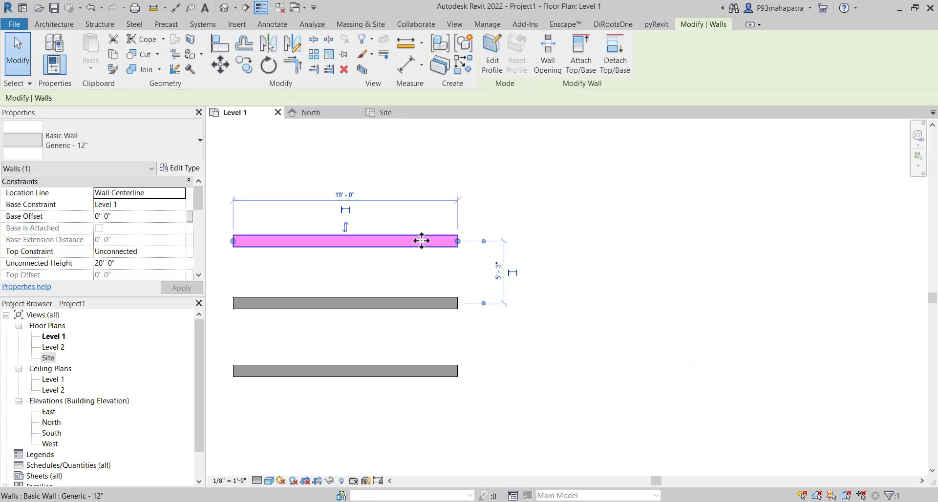
left_click(196, 167)
scroll(549, 312, "down", 5)
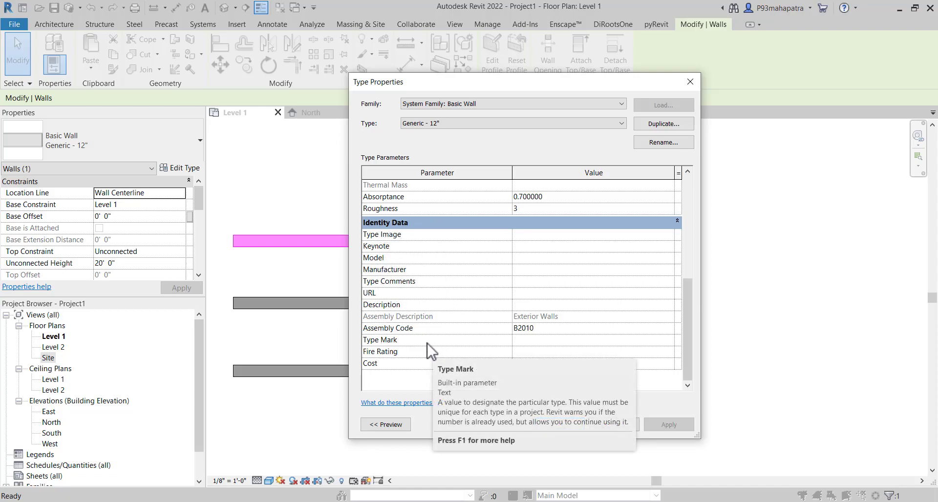
left_click(579, 425)
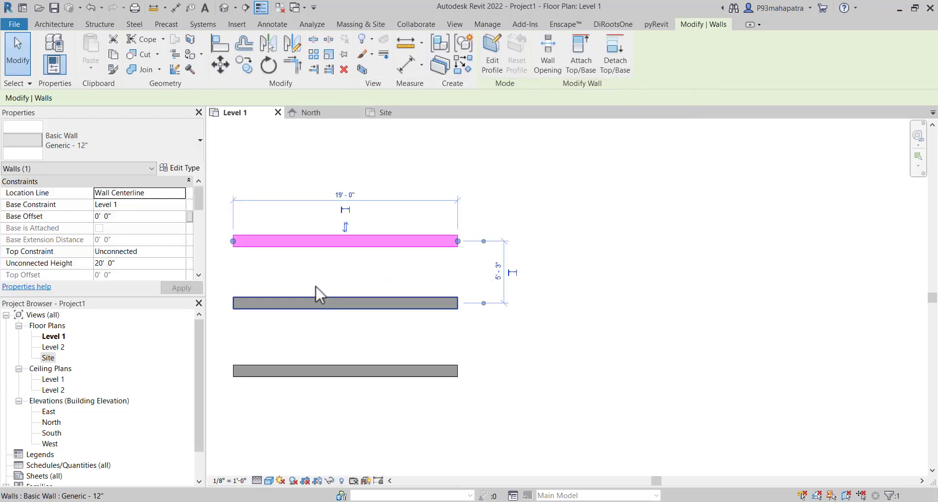
left_click(289, 266)
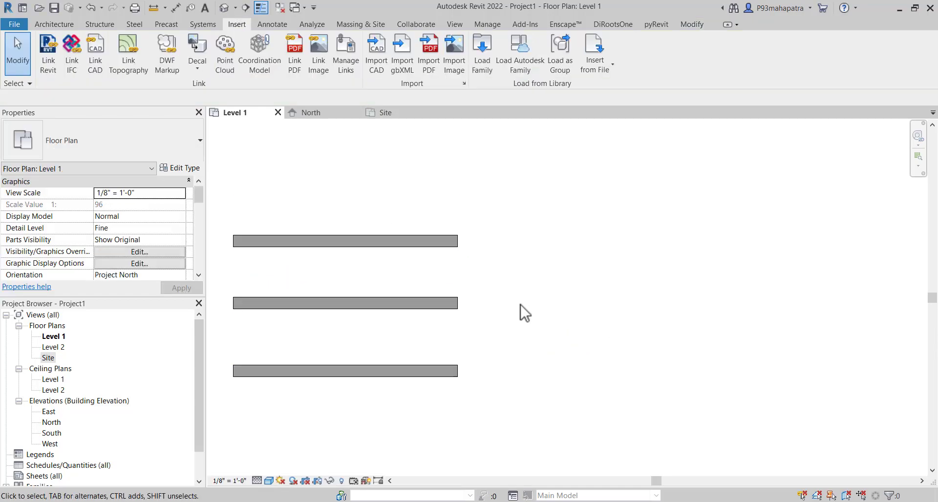
Override filter W1's cut pattern in the Level 1 view with a red solid fill in the foreground
key("v")
key("v")
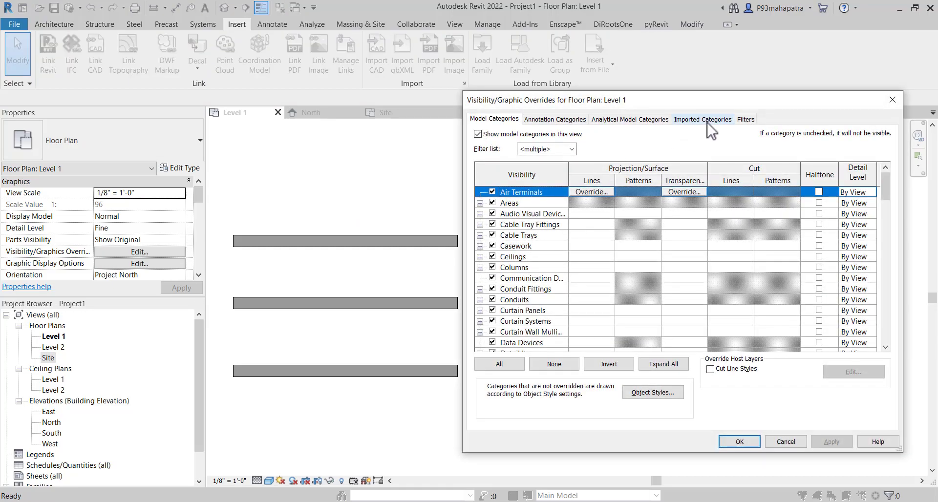
left_click(744, 119)
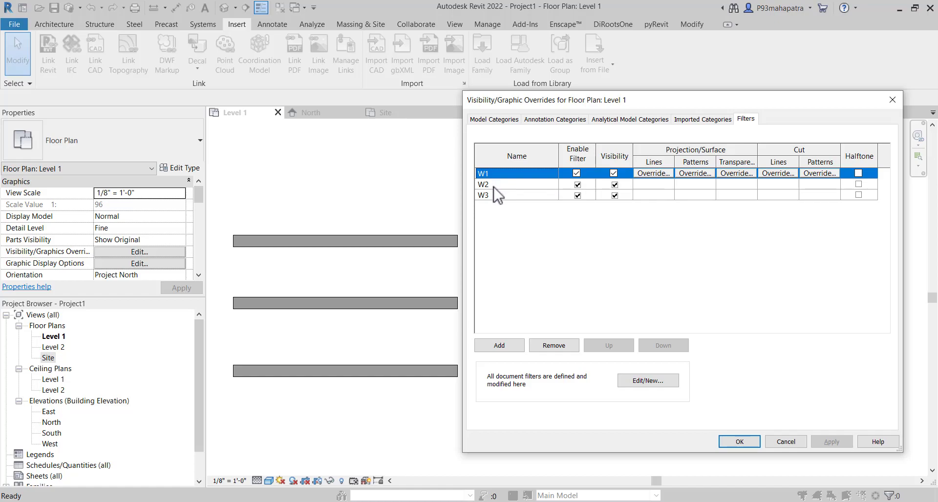
left_click(810, 173)
left_click(682, 236)
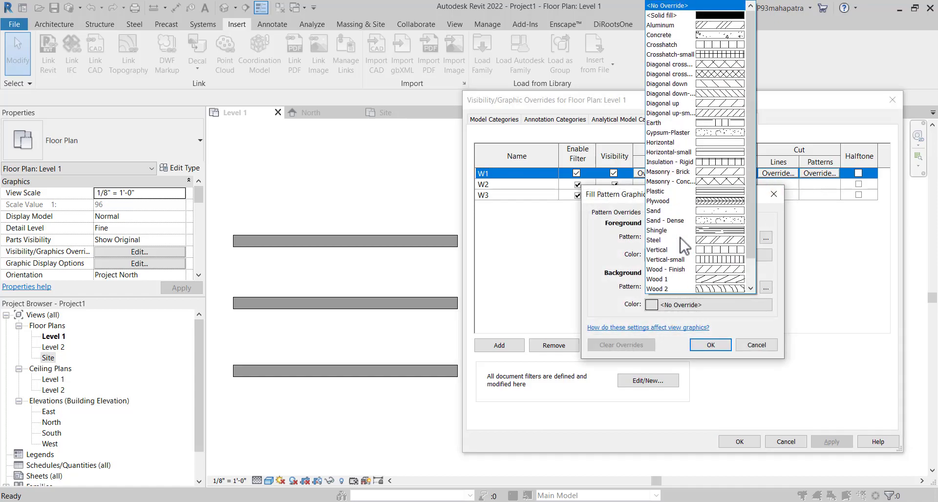
left_click(709, 19)
left_click(677, 253)
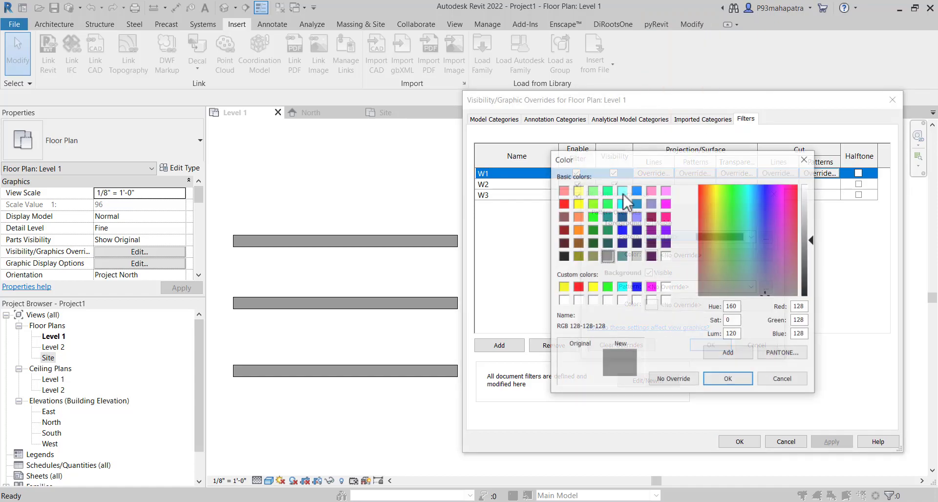
left_click(564, 204)
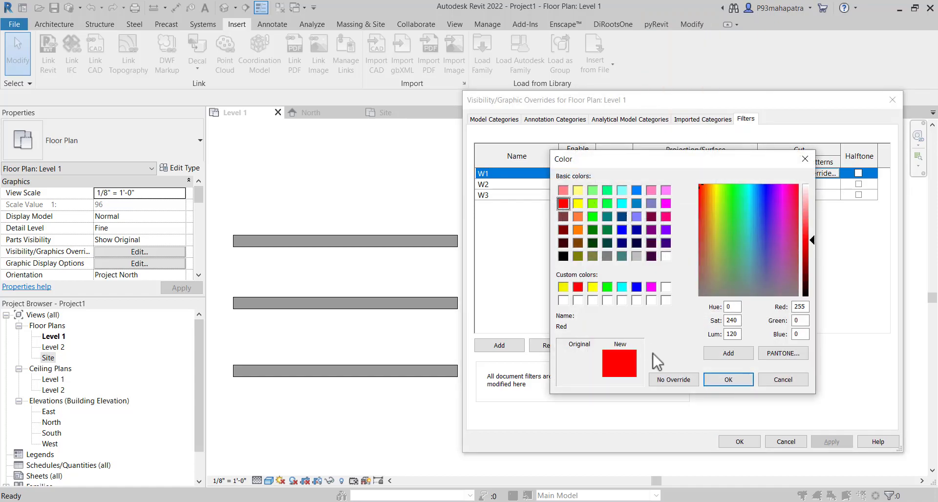
left_click(712, 378)
left_click(708, 345)
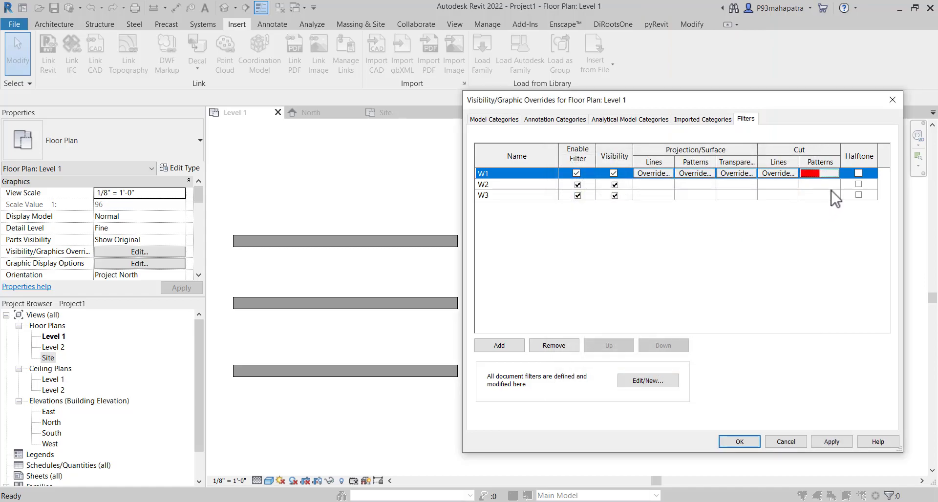
Override filter W2's cut pattern with a green solid fill in the foreground
left_click(790, 184)
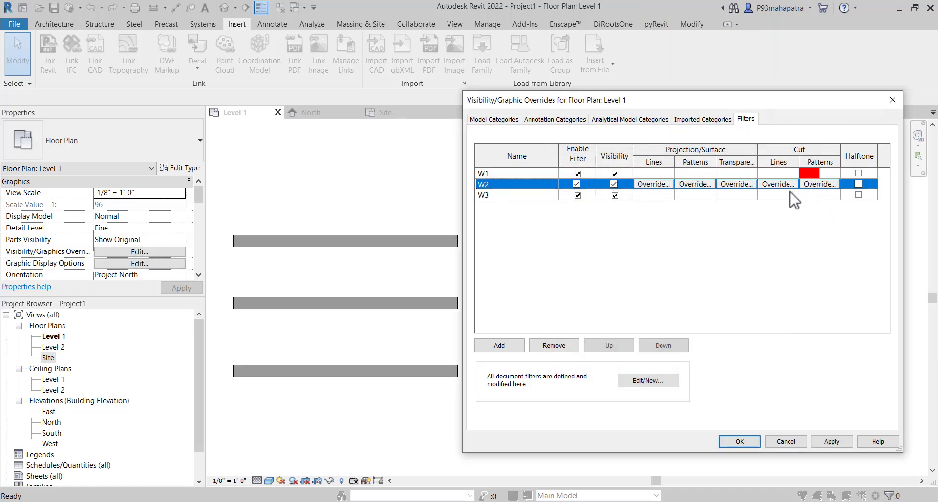
left_click(821, 184)
left_click(679, 237)
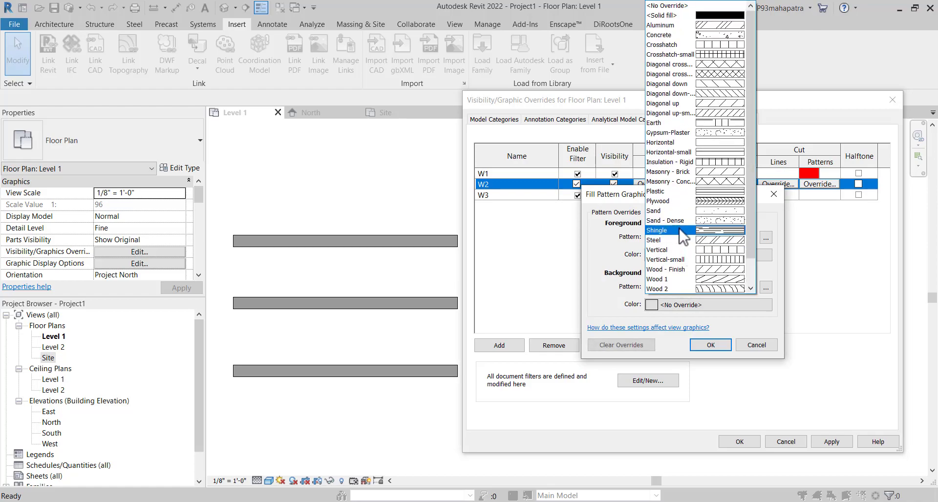
left_click(694, 17)
left_click(675, 255)
left_click(593, 217)
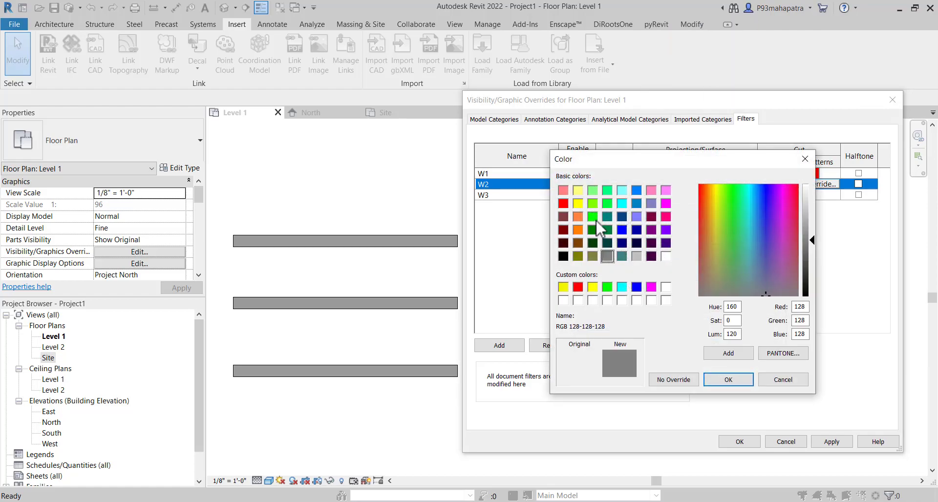
left_click(729, 379)
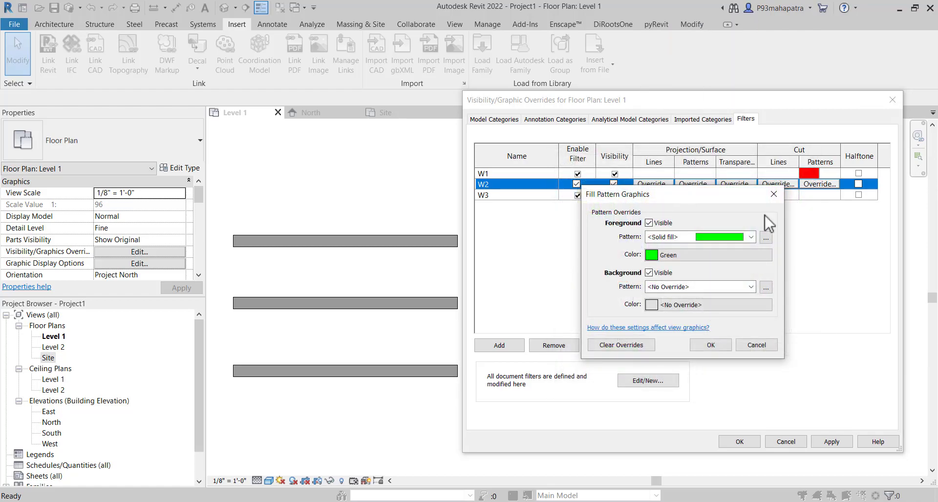
left_click(711, 345)
Override filter W3's cut pattern with a foreground solid fill in purple, RGB 128-000-255
left_click(821, 195)
left_click(820, 195)
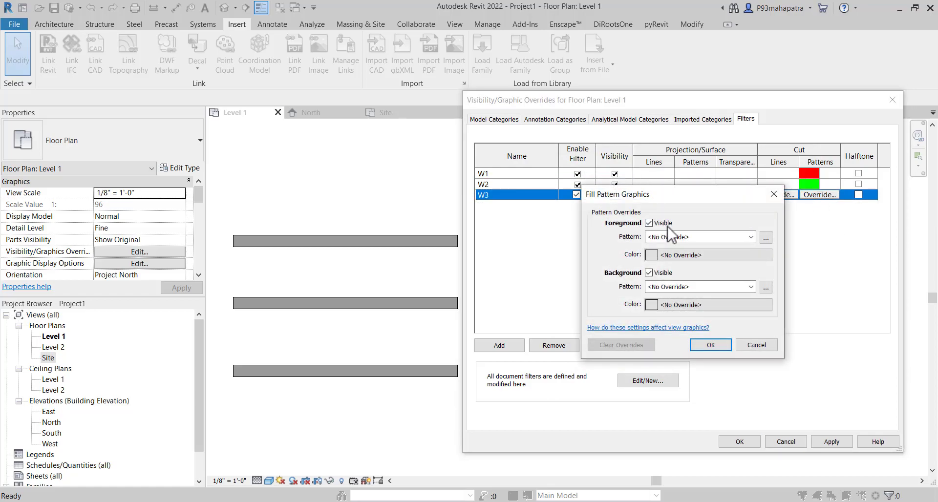
left_click(670, 237)
left_click(704, 27)
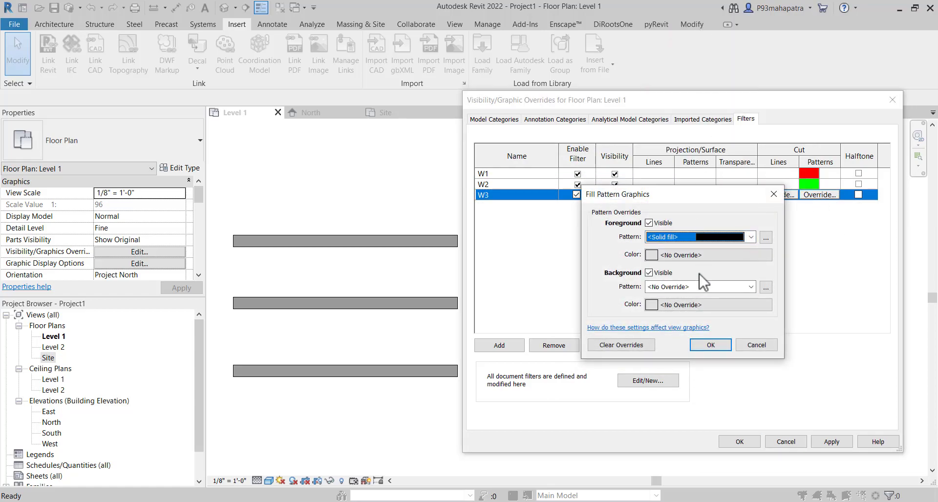
left_click(683, 255)
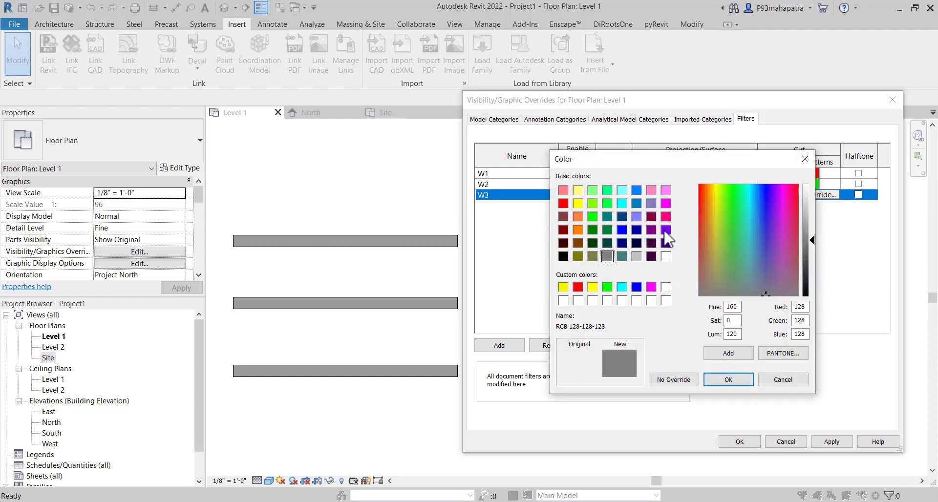
left_click(666, 230)
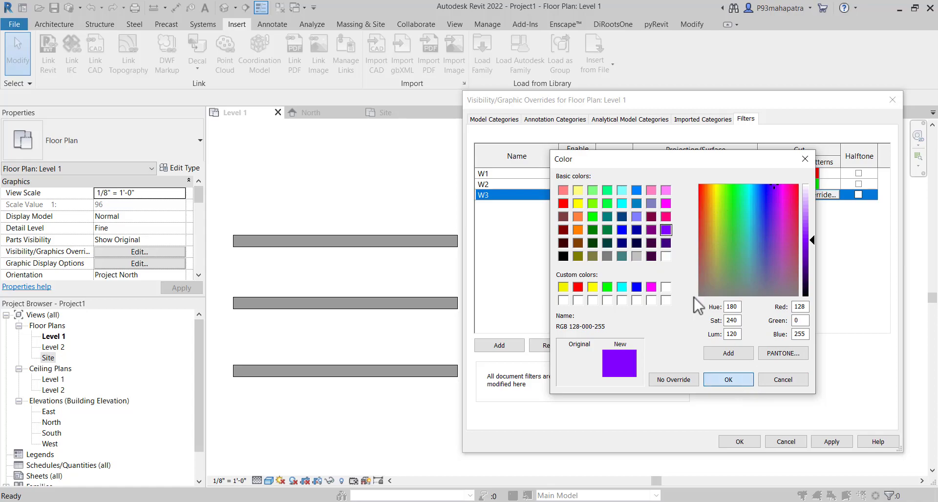
left_click(729, 380)
left_click(699, 345)
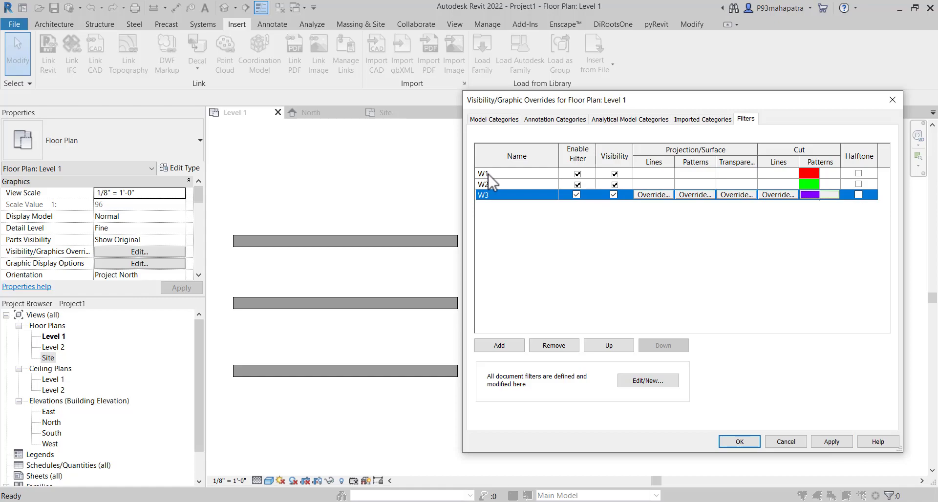
Check the Type Mark rules of filters W1, W2 and W3, and apply the overrides to the Level 1 view
left_click(504, 177)
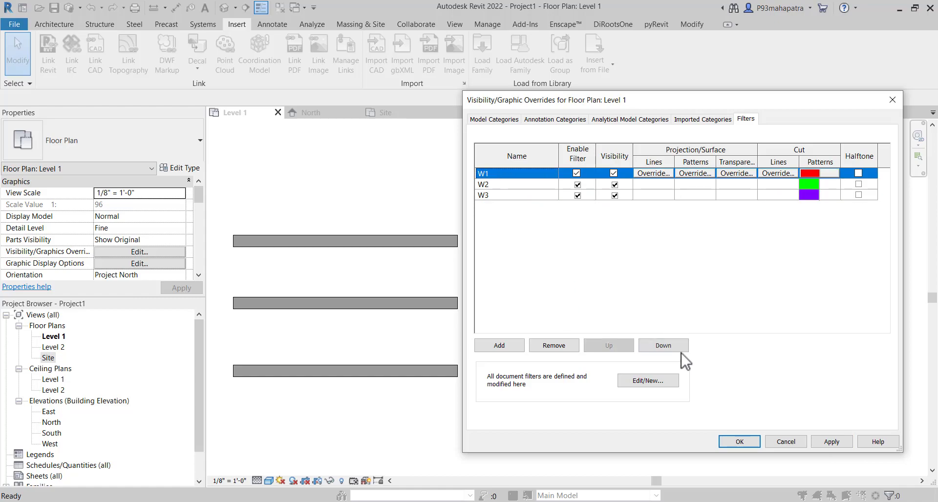
left_click(648, 381)
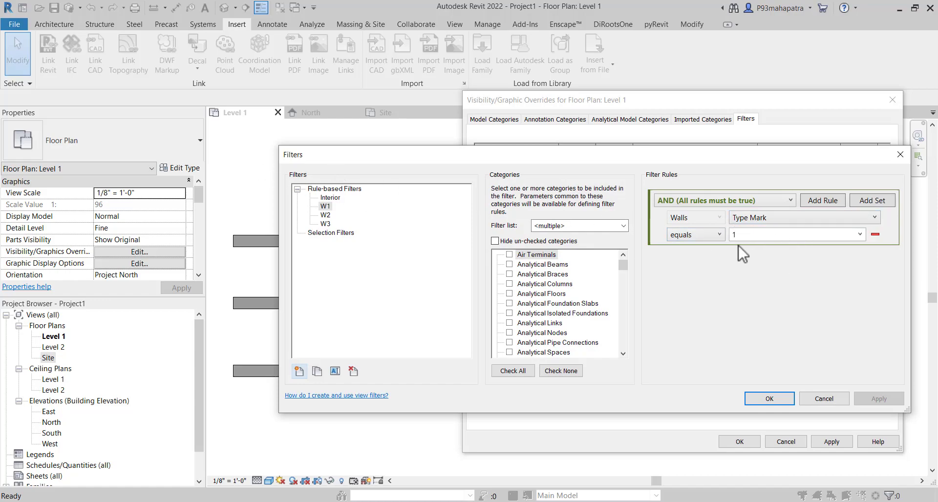
left_click(325, 215)
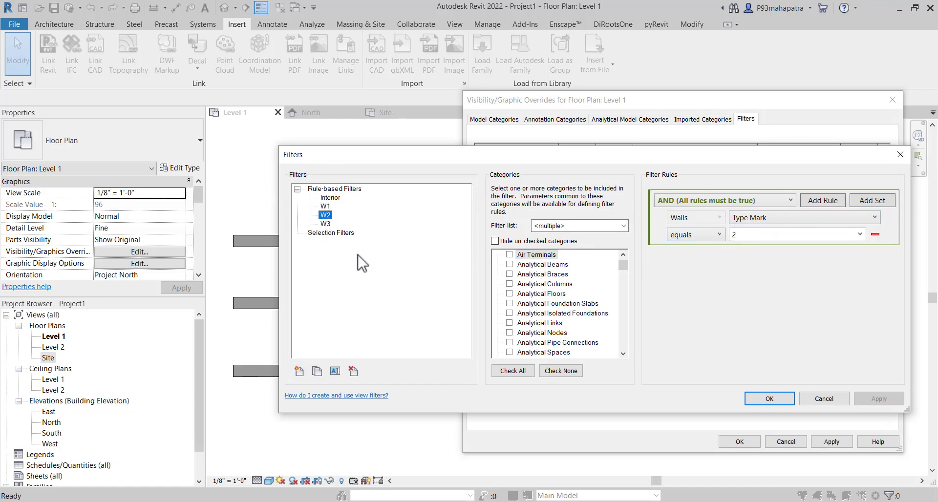
left_click(326, 224)
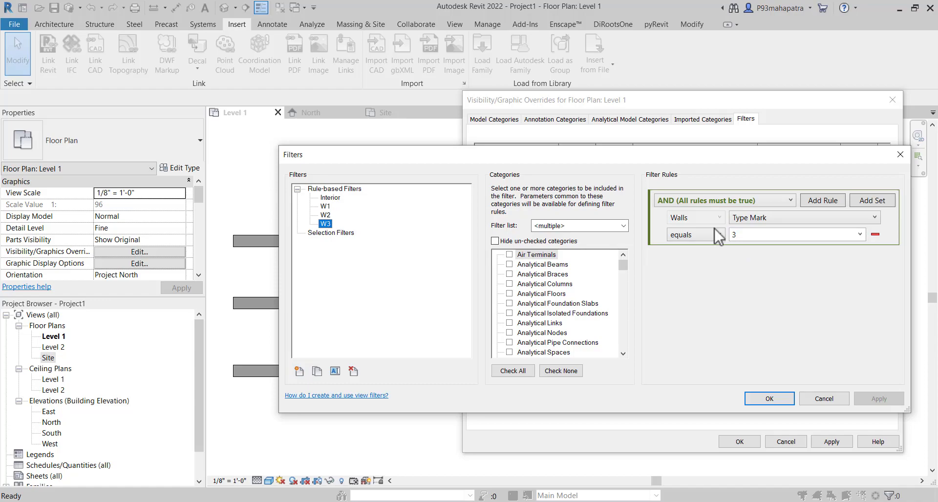
left_click(777, 401)
left_click(831, 442)
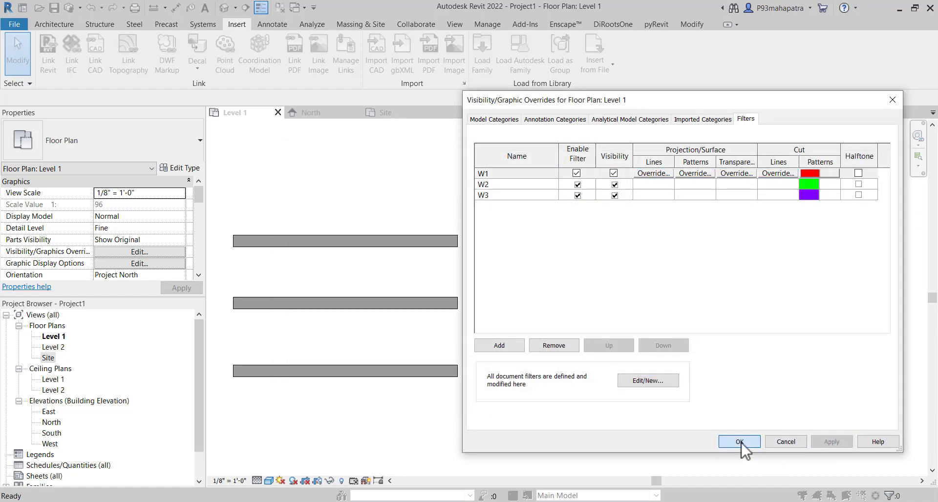
left_click(740, 442)
Set the Type Mark of the upper wall's type to 1 and apply it
left_click(362, 242)
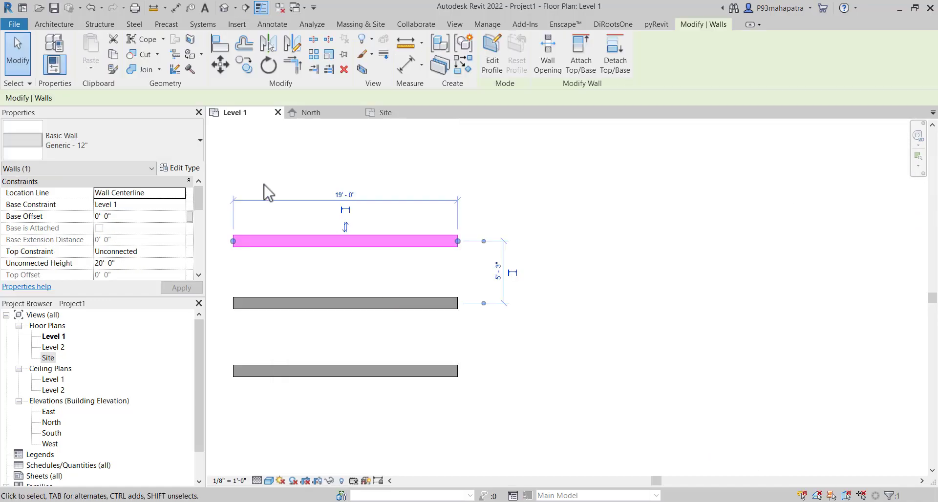
left_click(185, 168)
scroll(557, 318, "down", 4)
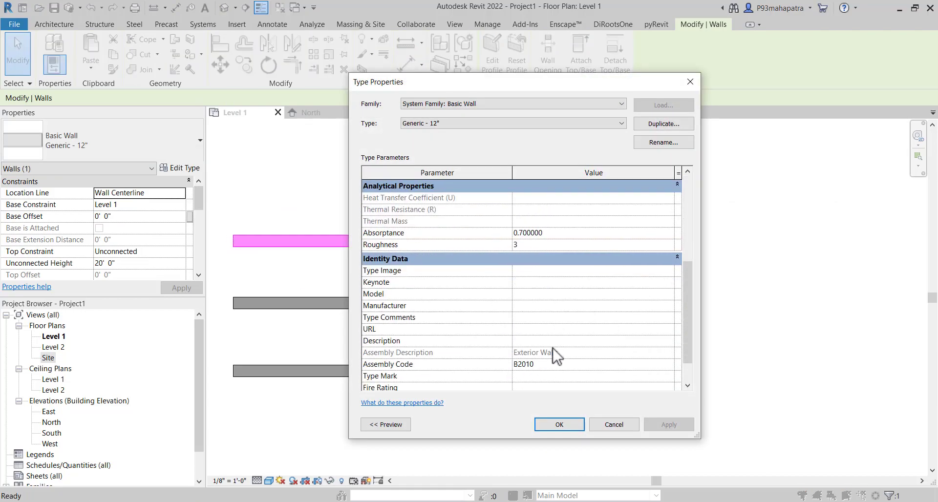
left_click(530, 376)
type("1")
left_click(677, 424)
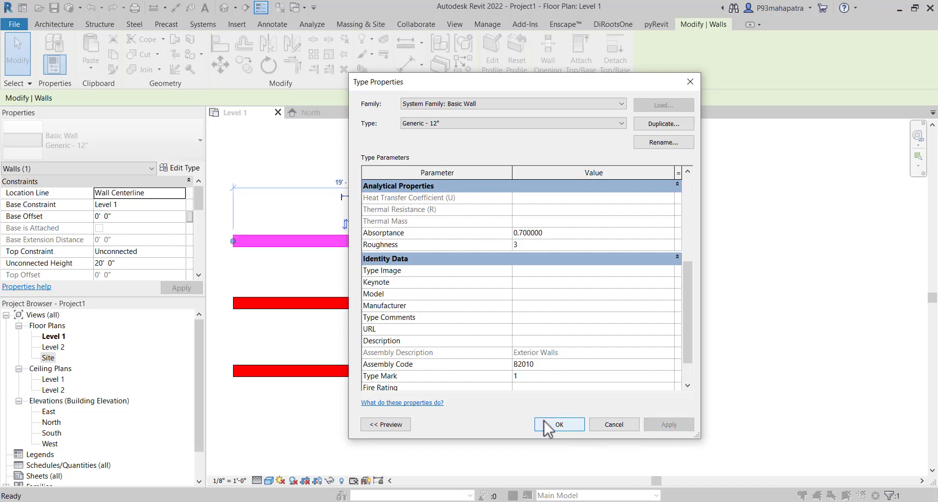
left_click(560, 424)
left_click(553, 289)
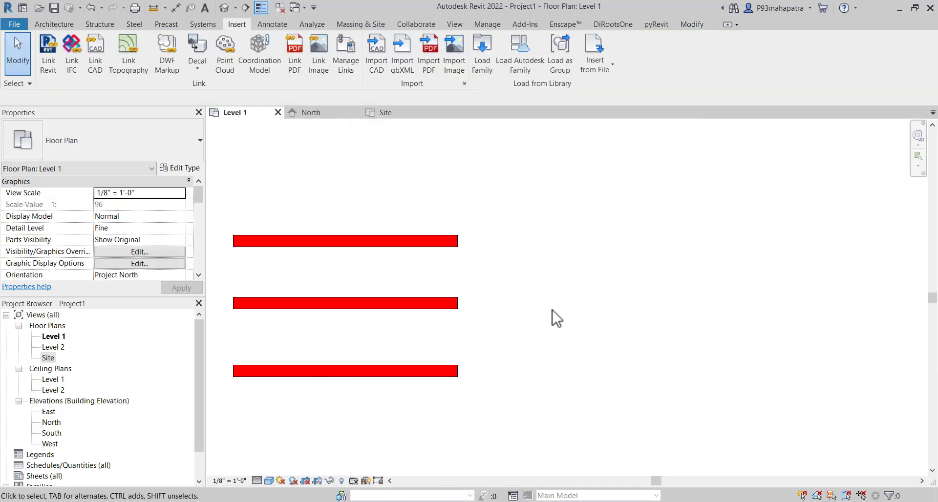
Duplicate the middle wall's type under the name Generic - 12" W2
left_click(416, 307)
left_click(178, 168)
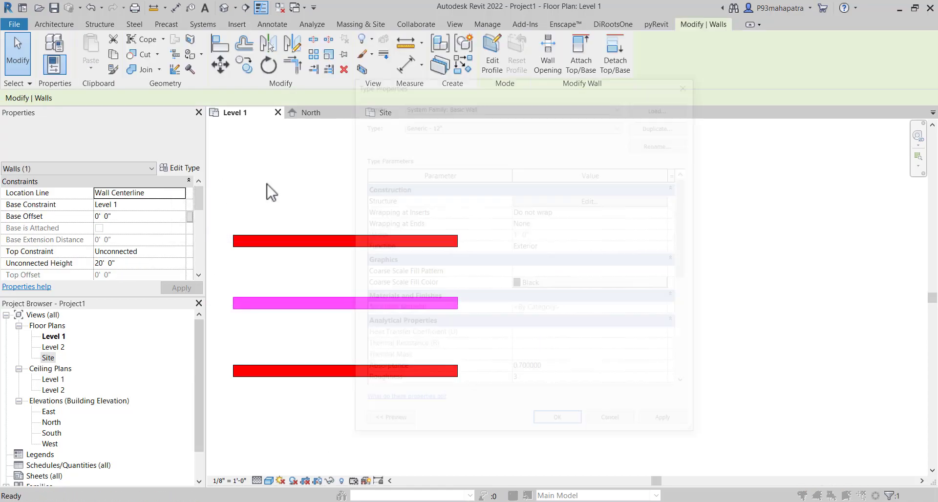
left_click(665, 124)
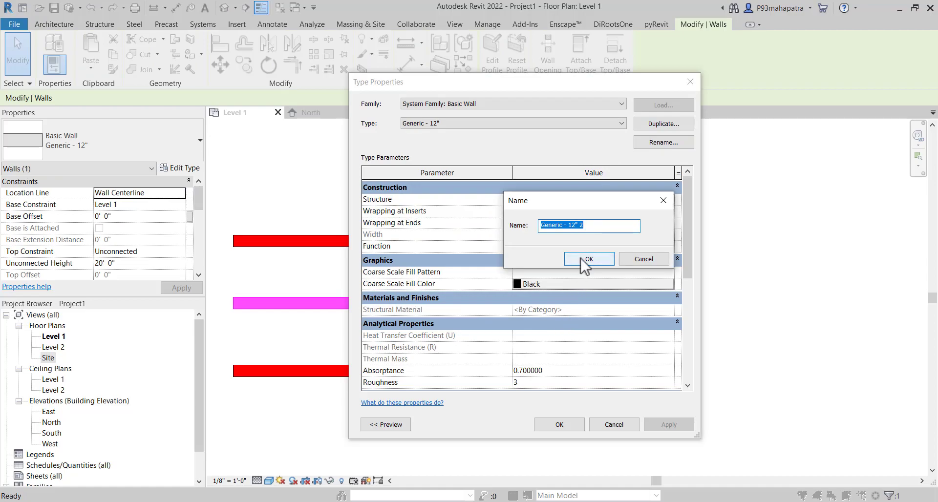
left_click(603, 228)
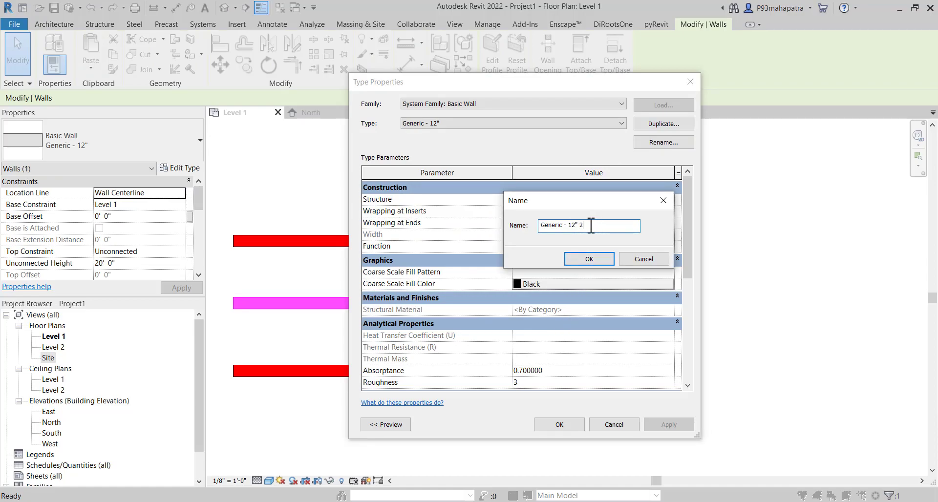
left_click(593, 263)
Set the Type Mark of the middle wall's new type to 2 and accept the type properties
scroll(576, 362, "down", 5)
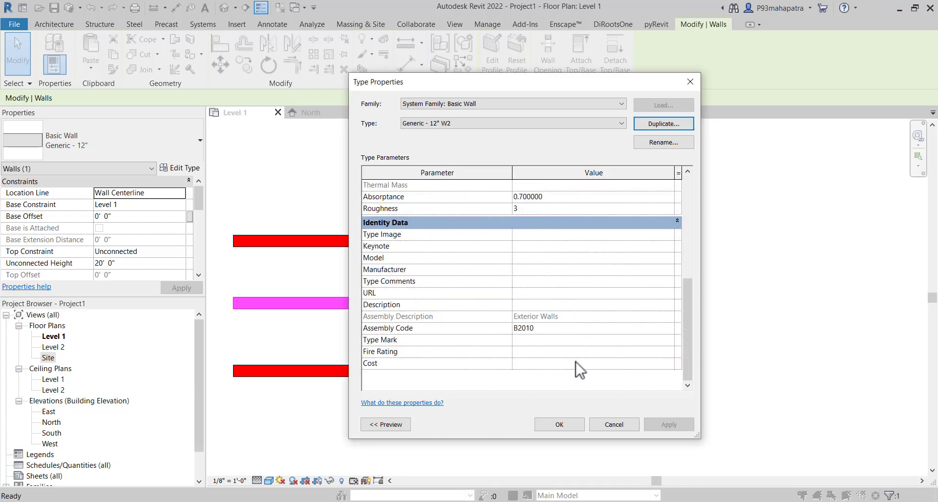
left_click(539, 342)
type("2")
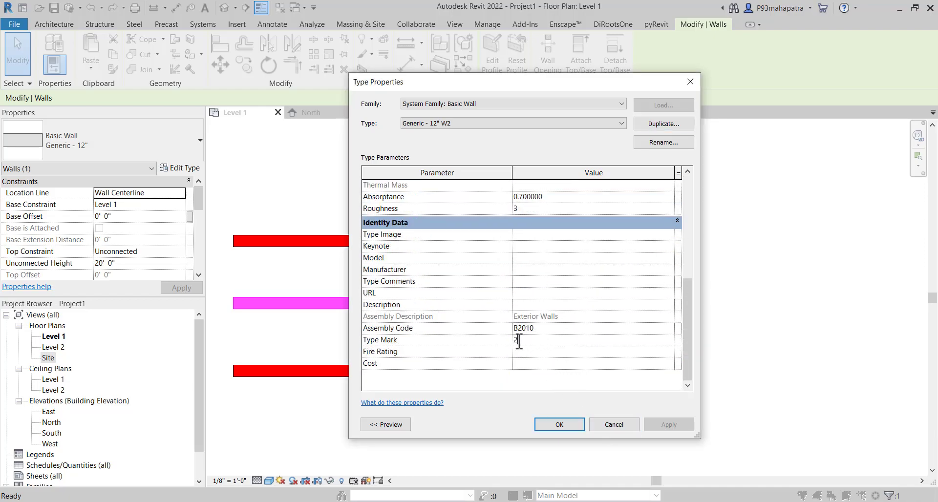
left_click(574, 425)
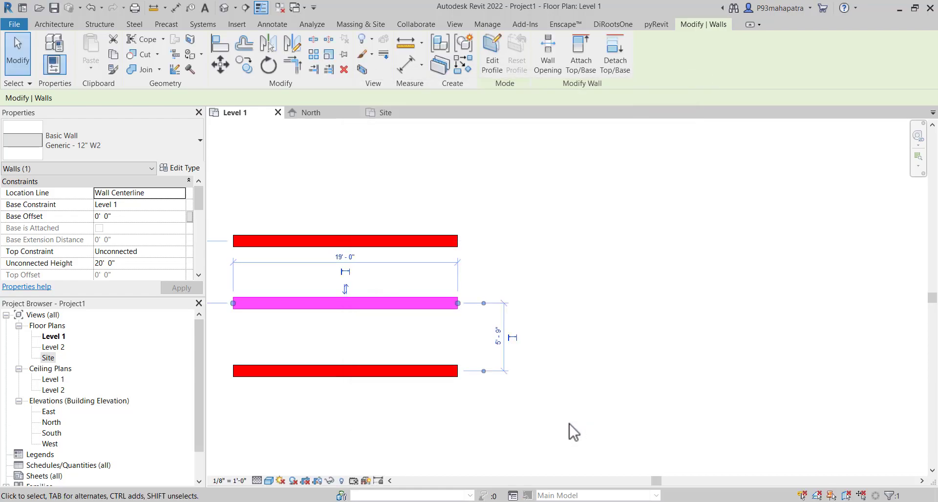
left_click(562, 380)
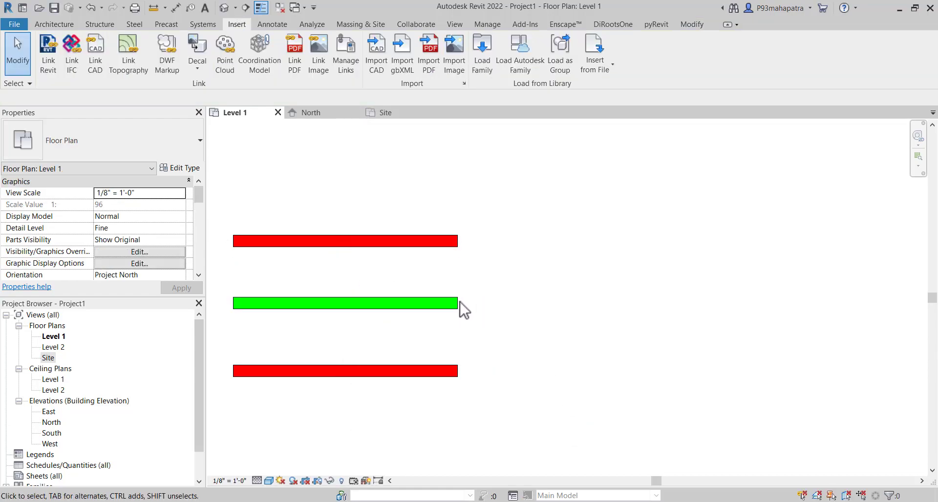
Duplicate the lower wall's type under the name Generic - 12" W3
left_click(436, 372)
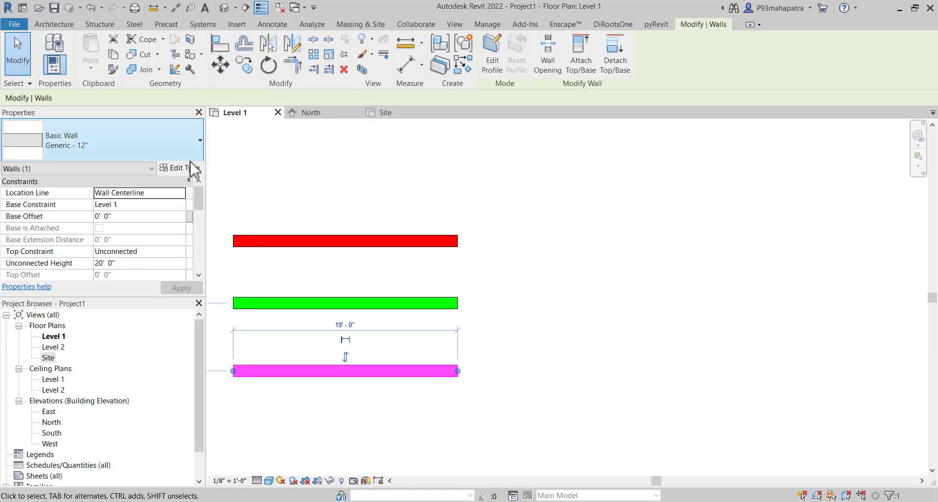
left_click(175, 170)
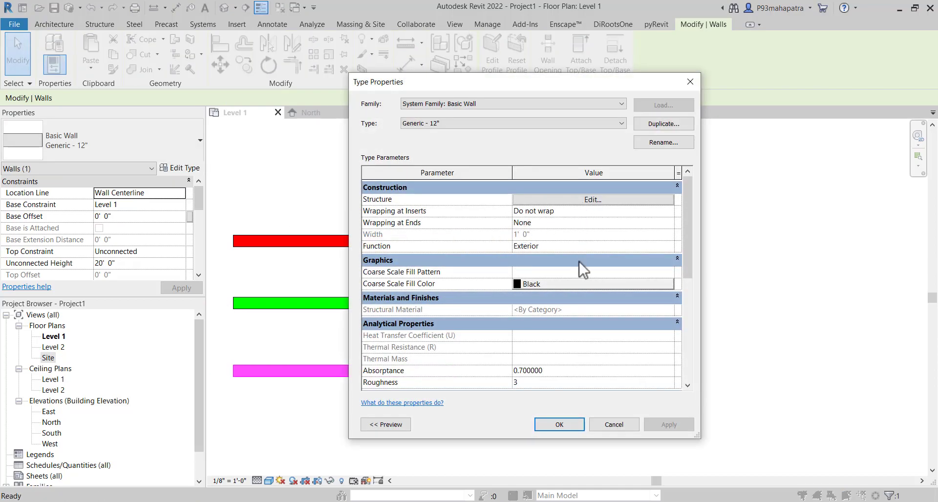
scroll(579, 274, "down", 1)
scroll(576, 280, "down", 5)
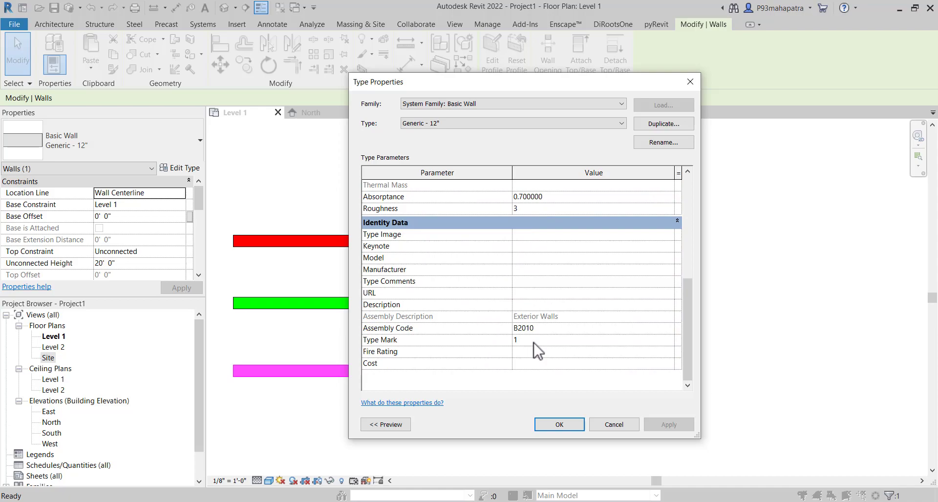
left_click(650, 122)
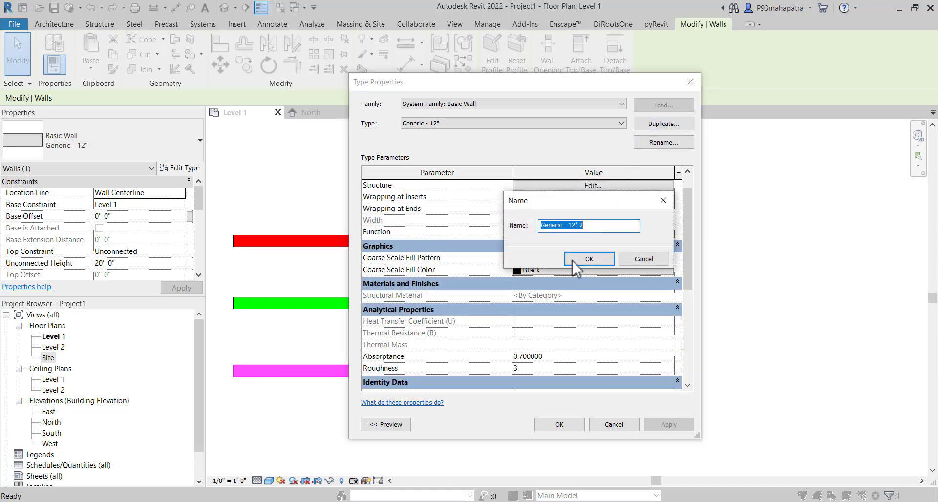
double_click(586, 226)
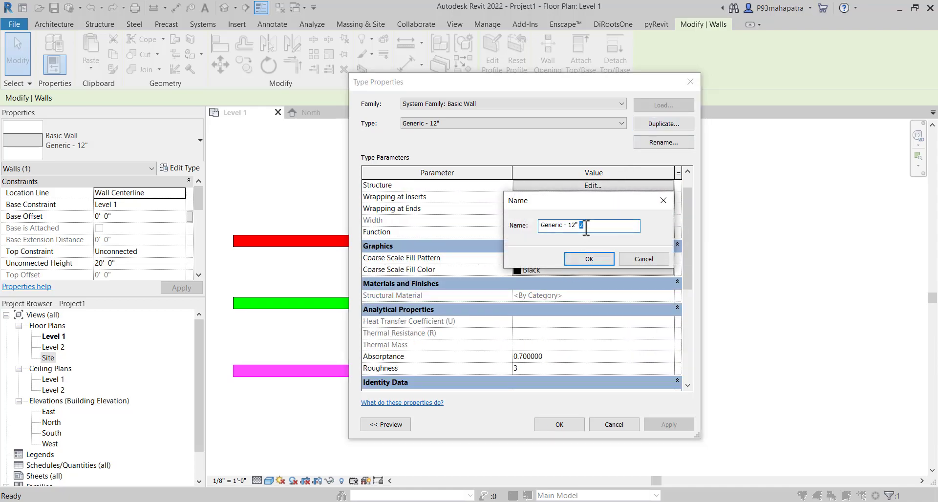
type("W3")
left_click(590, 254)
Set the Type Mark of the lower wall's new type to 3 and accept the type properties
scroll(576, 339, "down", 4)
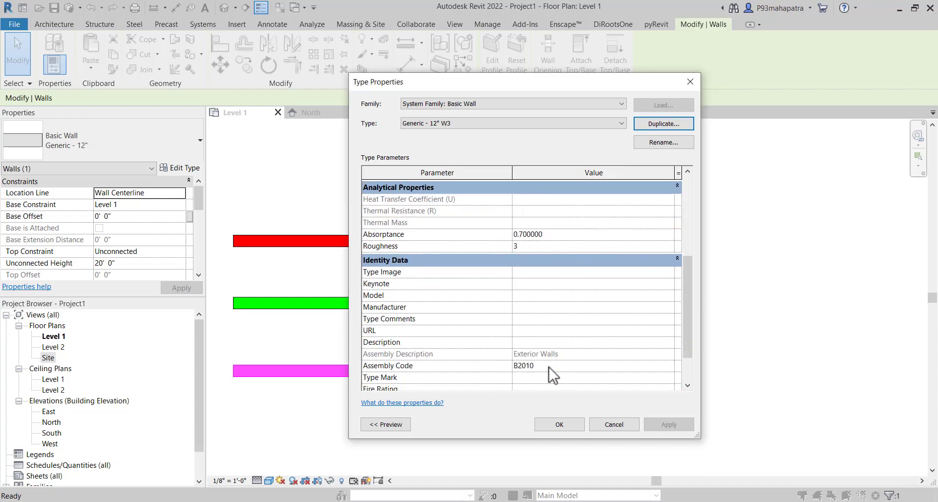
left_click(543, 376)
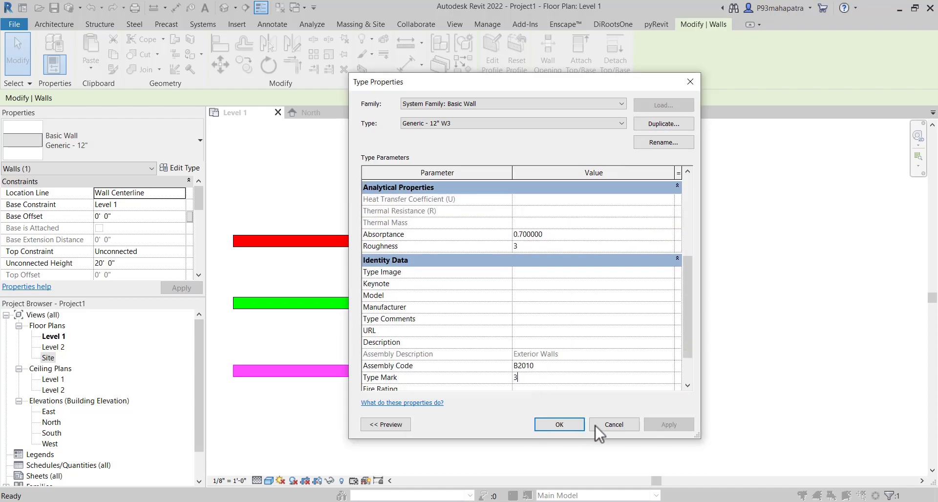
left_click(568, 422)
left_click(567, 424)
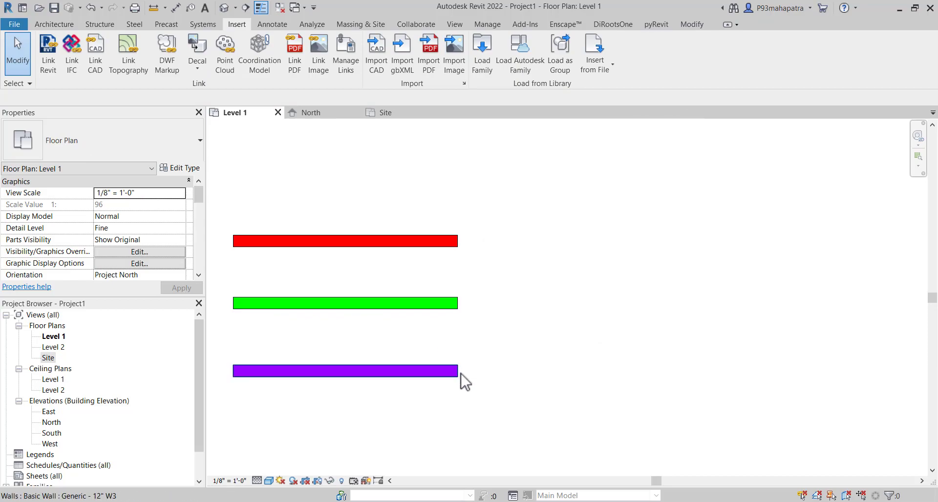
Review the rules of filters W1, W2 and W3 in the Level 1 view's Visibility/Graphic Overrides
key("v")
key("g")
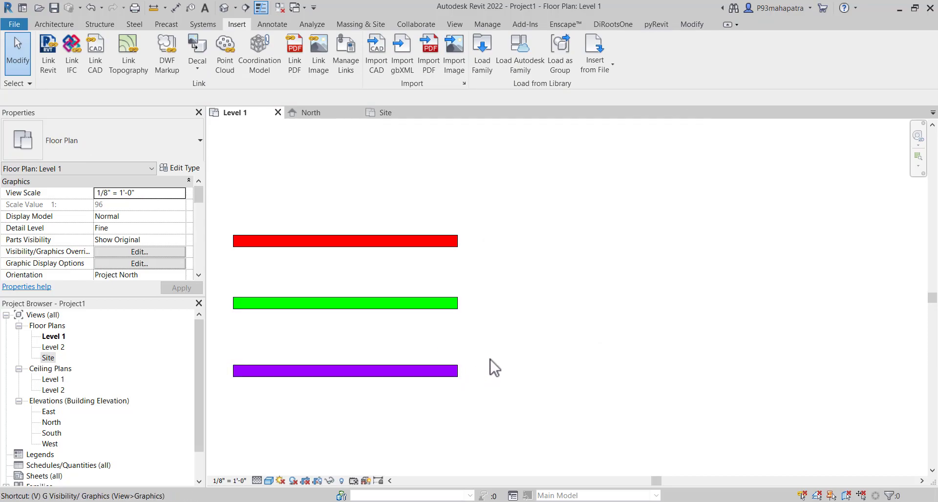
left_click(745, 120)
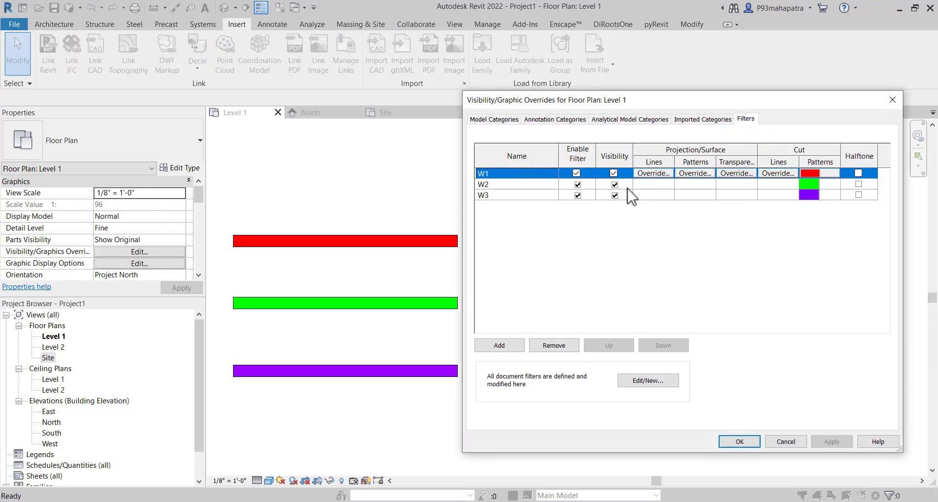
left_click(650, 380)
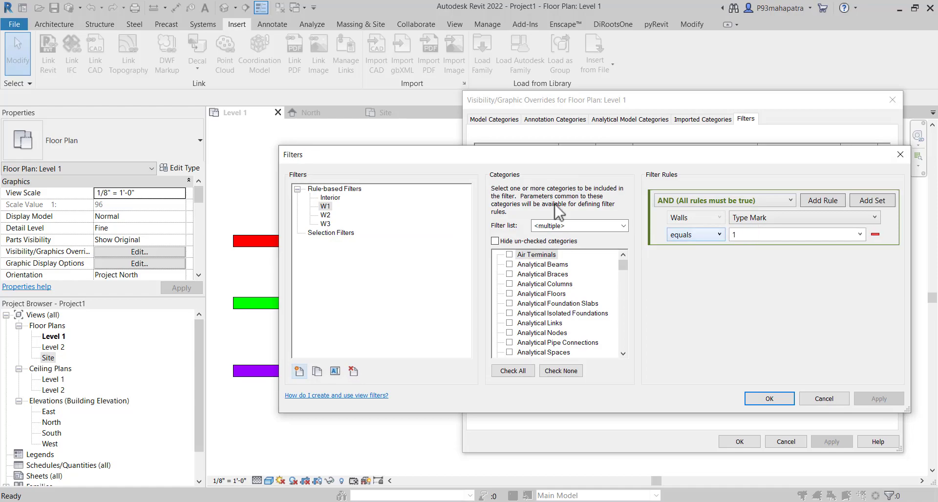
left_click(325, 215)
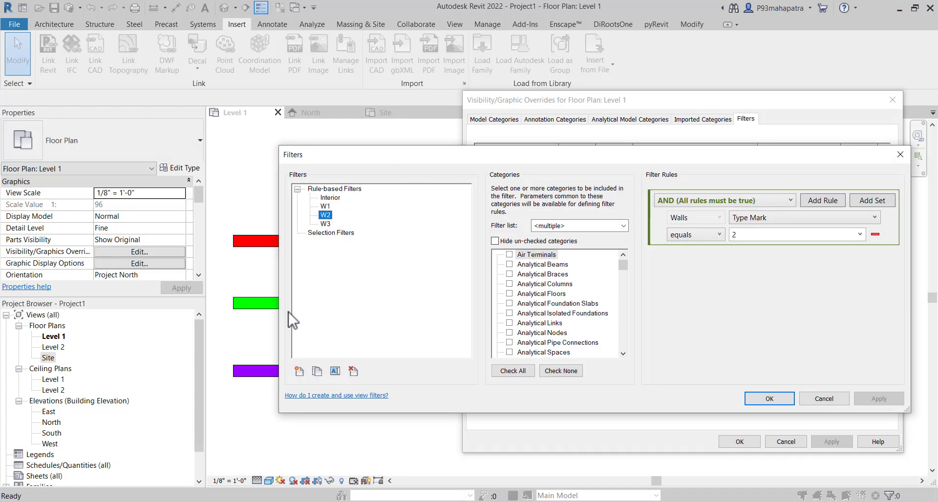
left_click(327, 224)
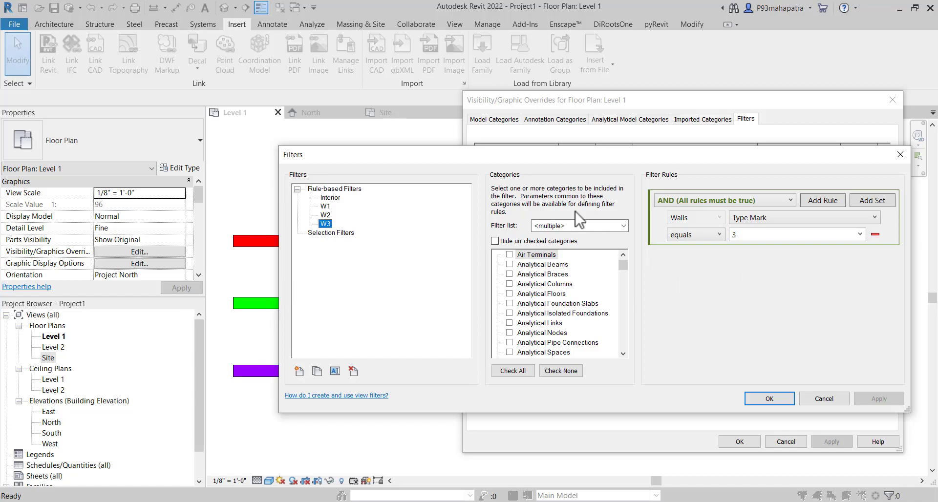
left_click(771, 399)
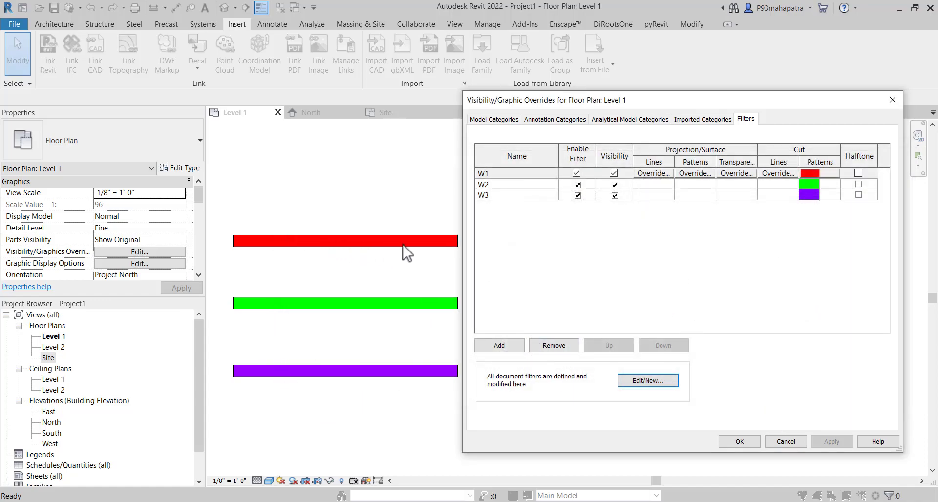
left_click(736, 444)
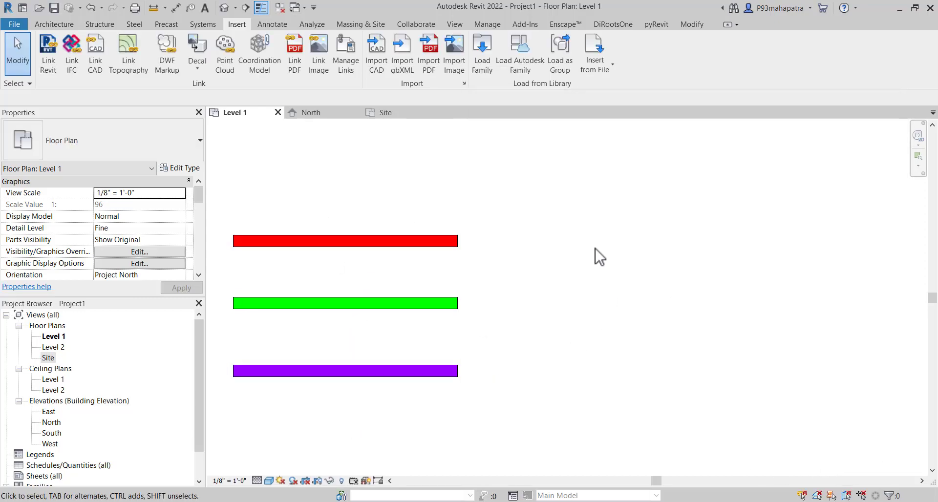
middle_click_drag(594, 251, 769, 260)
scroll(735, 243, "up", 1)
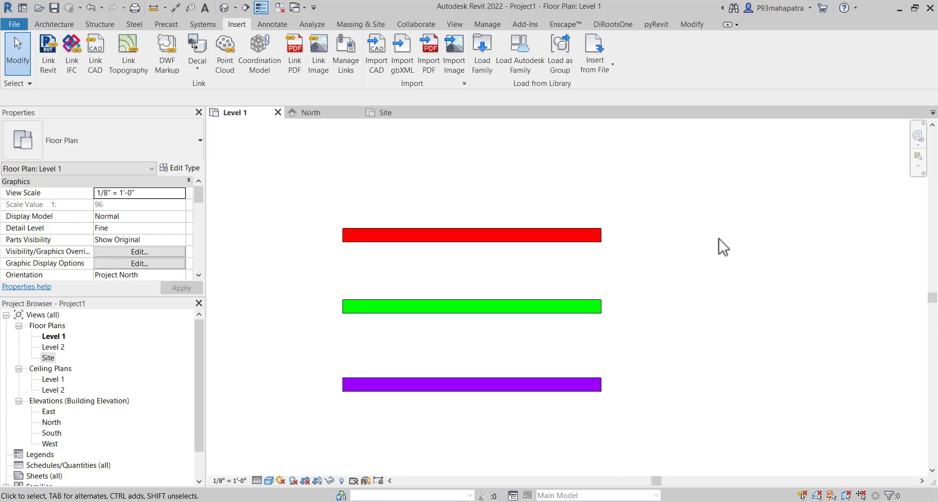
middle_click_drag(710, 272, 602, 283)
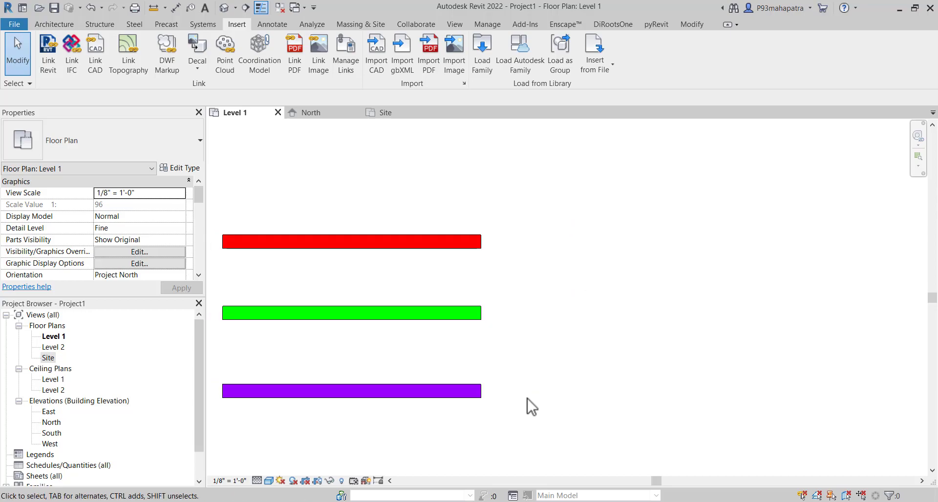